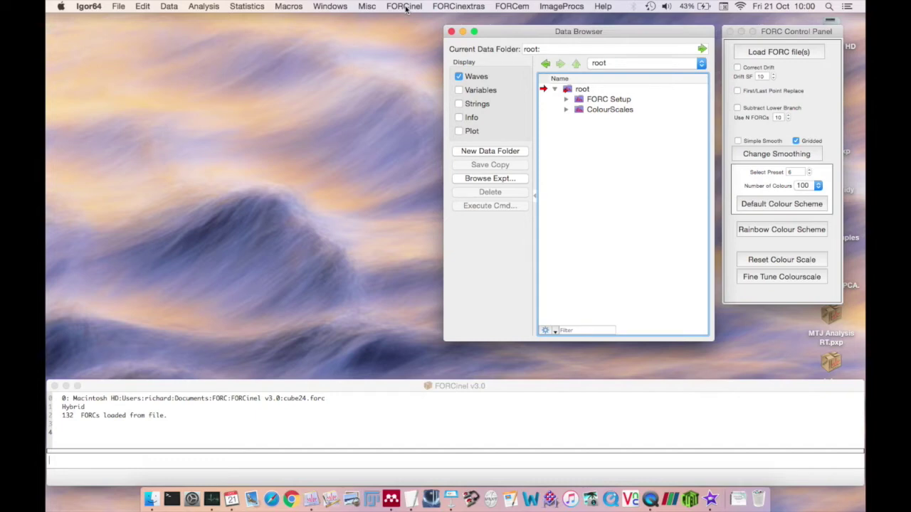
left_click(405, 7)
mouse_move(463, 7)
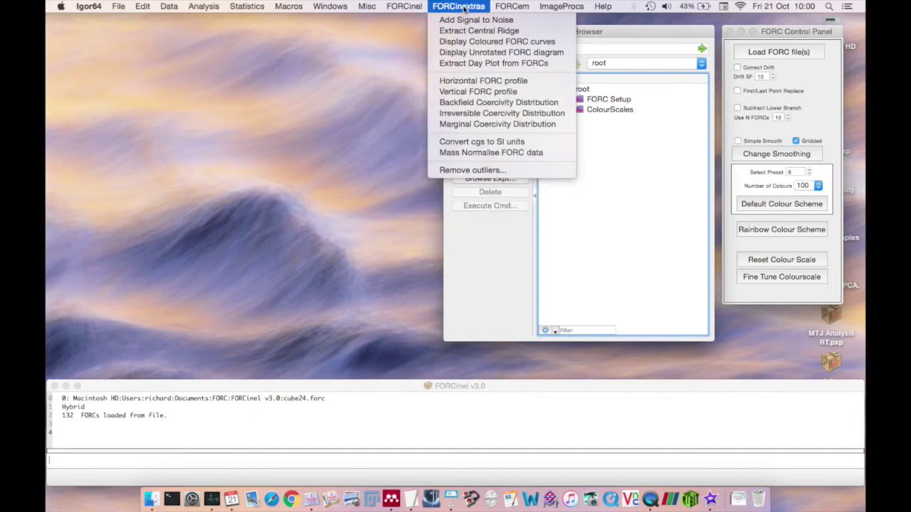
mouse_move(515, 10)
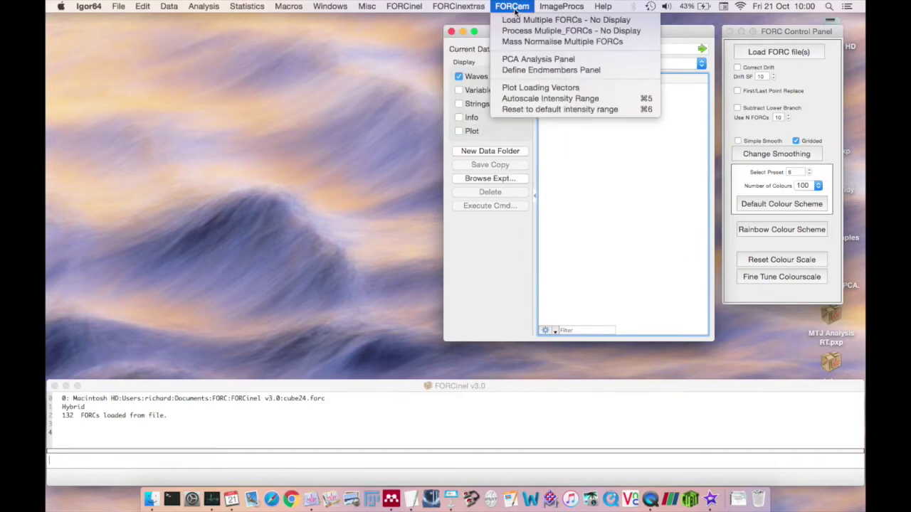
mouse_move(412, 6)
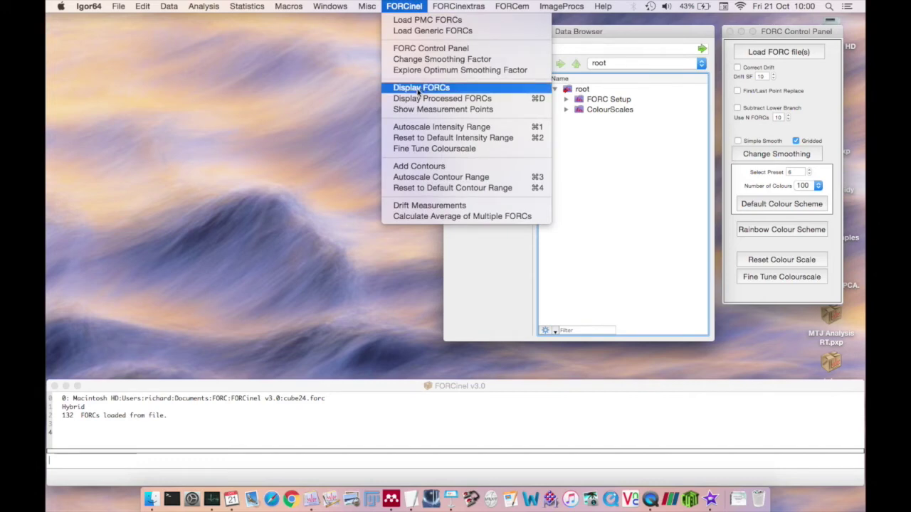
left_click(403, 4)
left_click_drag(785, 36, 788, 37)
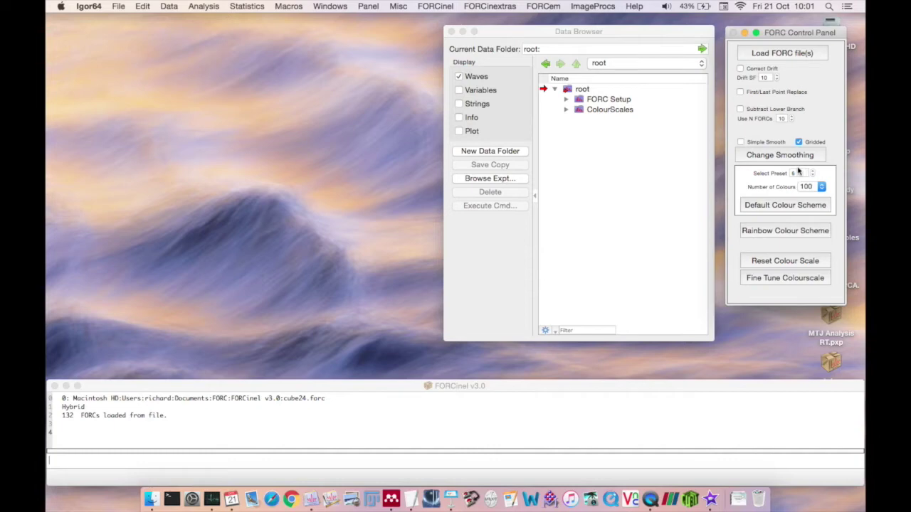
mouse_move(642, 35)
left_mouse_down()
mouse_move(597, 40)
mouse_move(639, 36)
left_mouse_up()
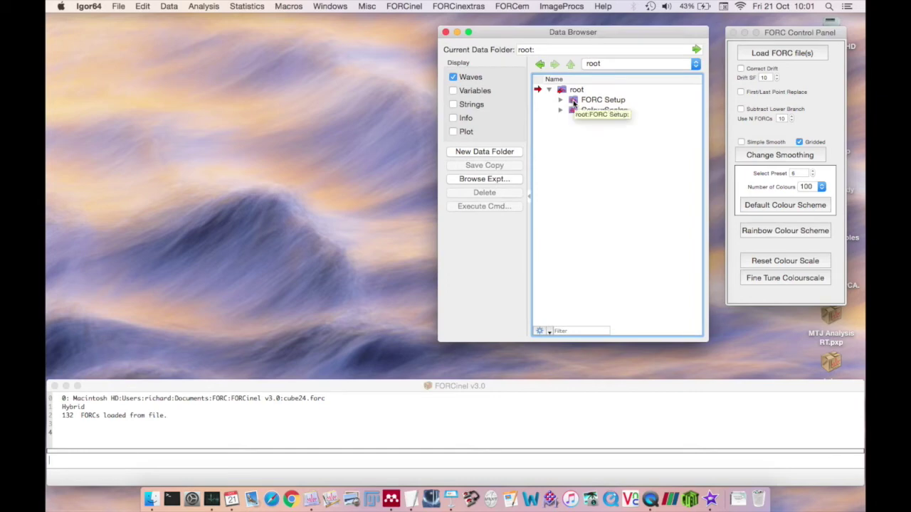
left_click(574, 102)
left_click(575, 114)
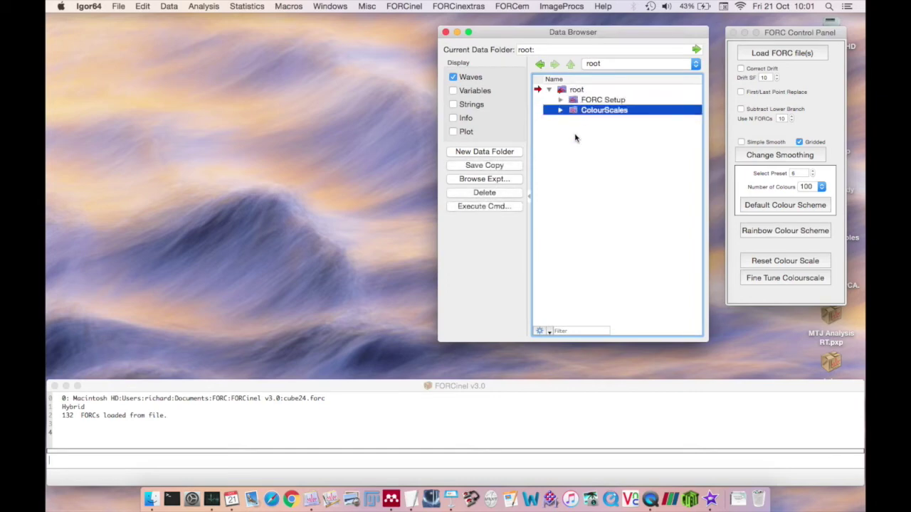
left_click(575, 138)
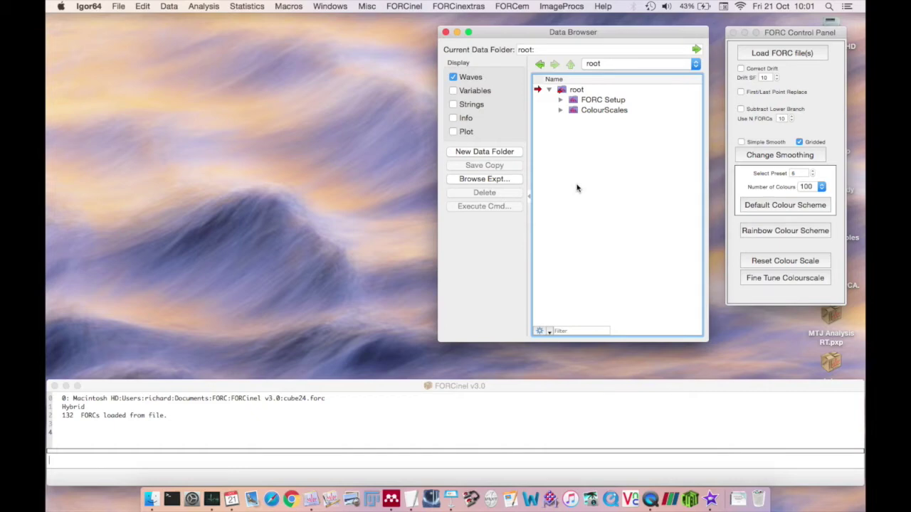
left_click(788, 33)
left_click(419, 6)
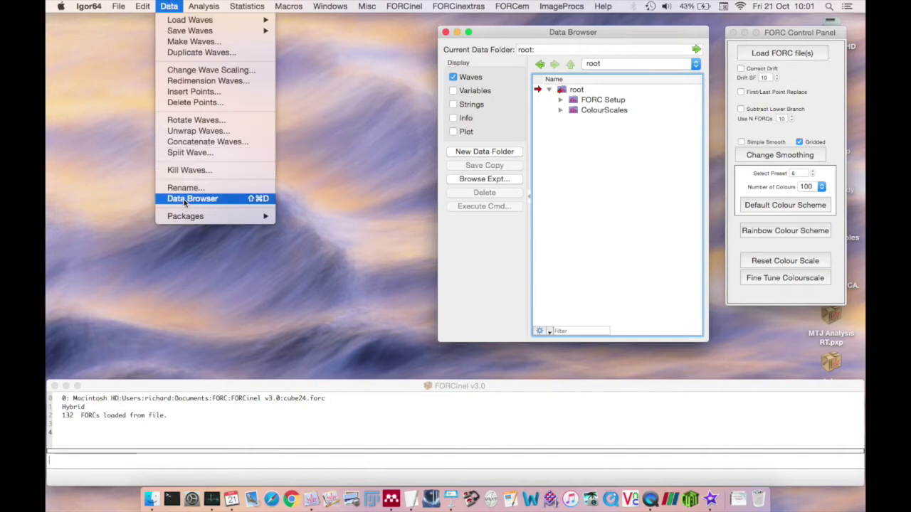
left_click(169, 5)
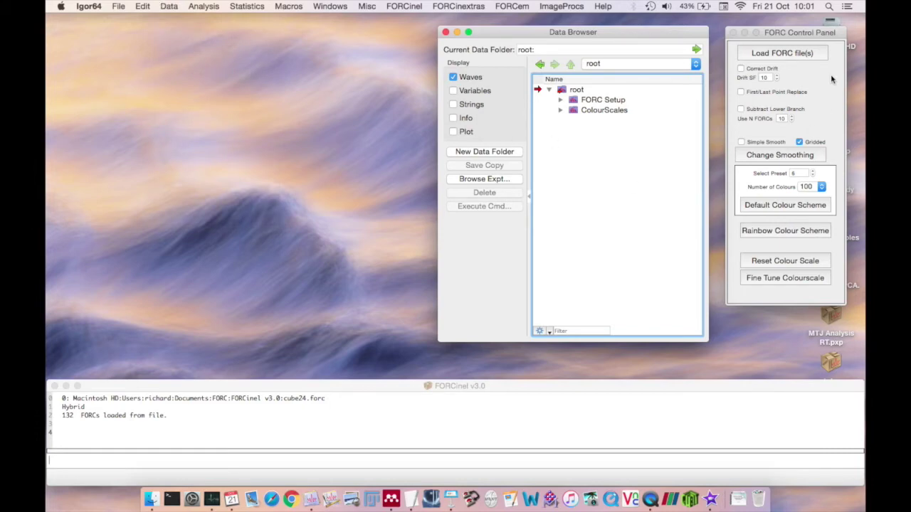
Load the FORC data file cube24.txt from the FORCinel v3.0 folder.
left_click(800, 55)
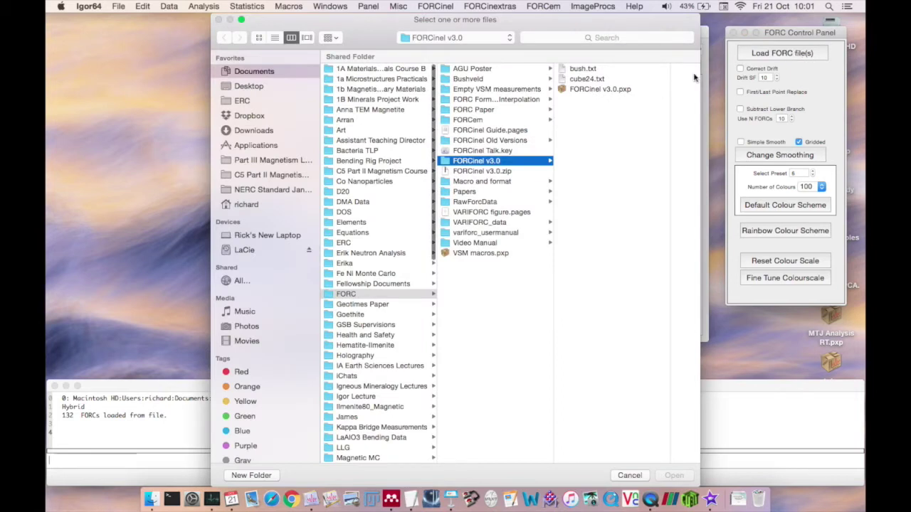
left_click(598, 79)
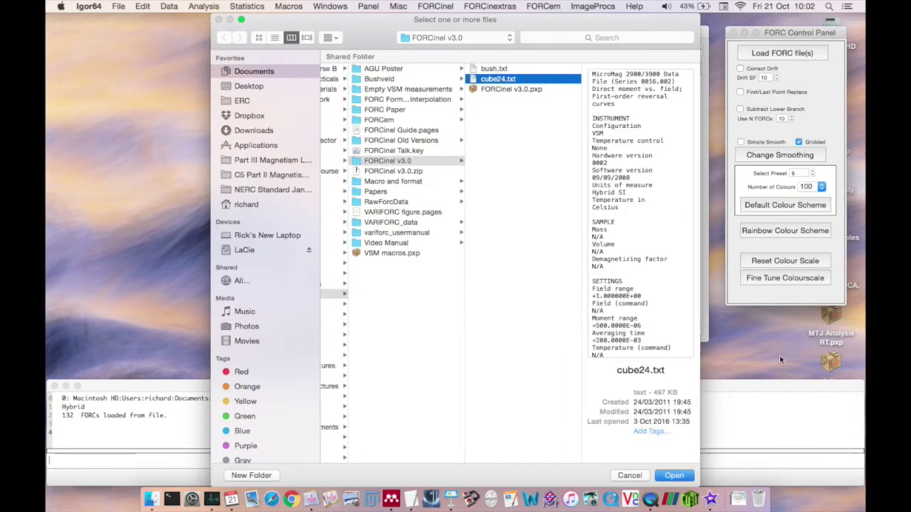
left_click(668, 475)
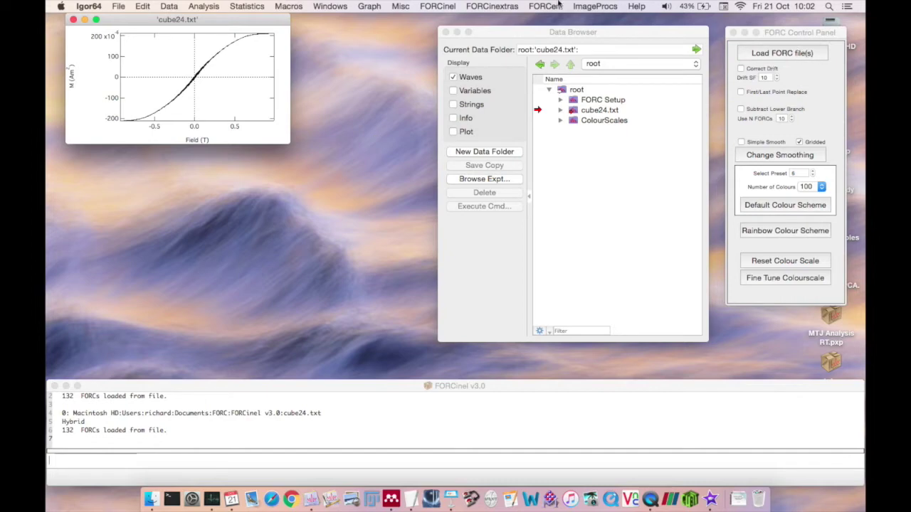
Enlarge the cube24.txt magnetisation graph and reposition it beside the Data Browser without overlapping it.
left_click(439, 5)
left_click(439, 5)
left_click_drag(287, 143, 399, 311)
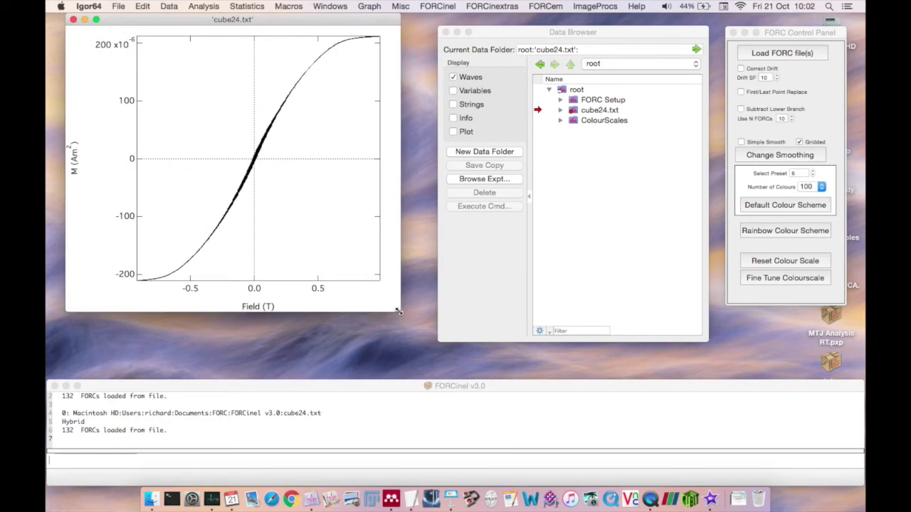
left_click(438, 5)
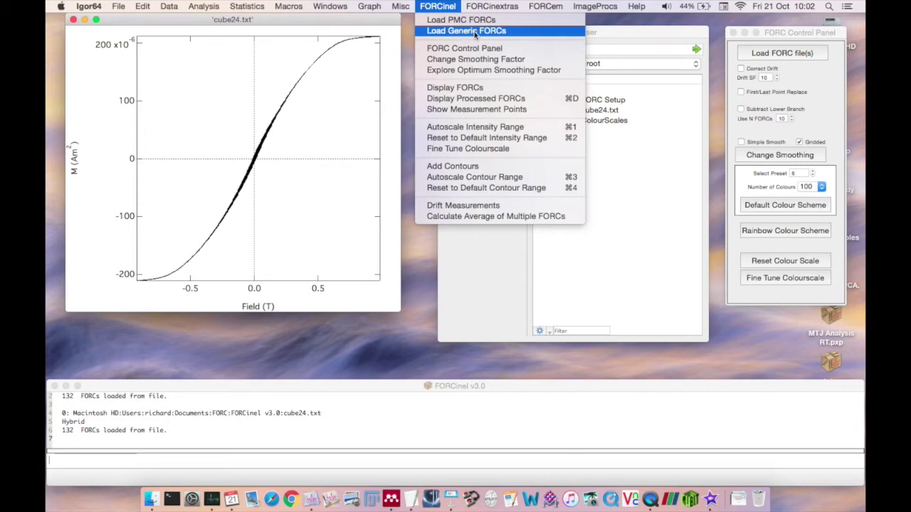
left_click(433, 4)
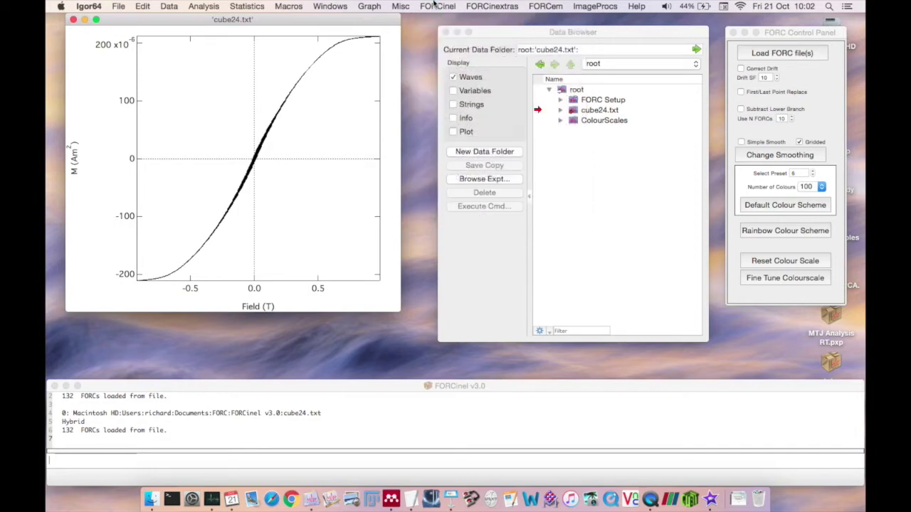
left_click_drag(388, 20, 397, 46)
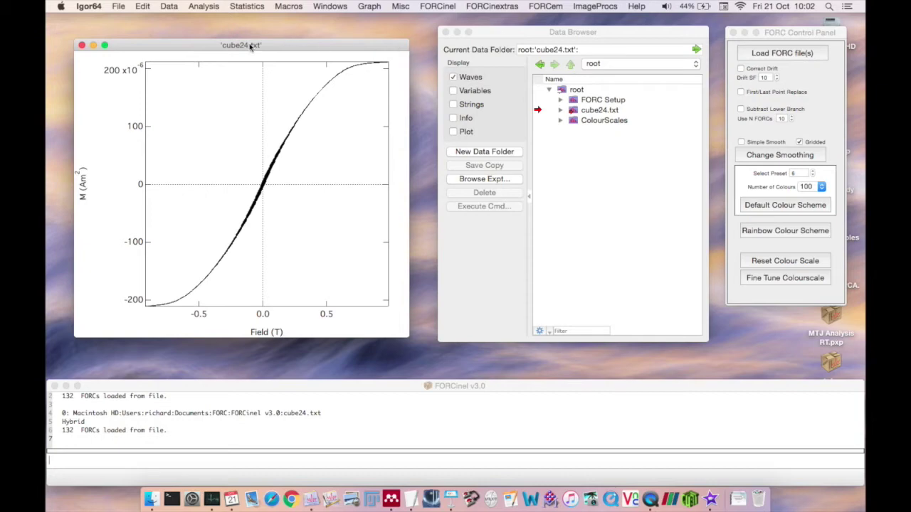
left_click_drag(251, 47, 250, 44)
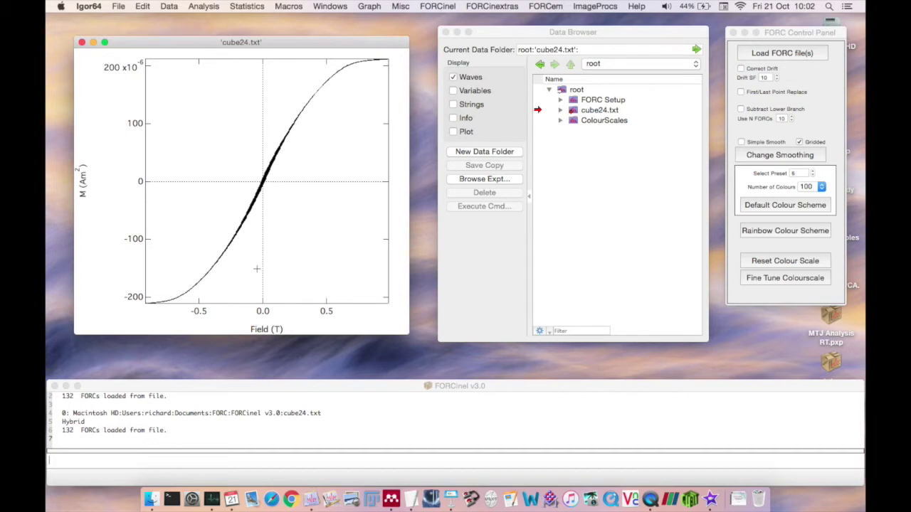
Turn on Correct Drift for the loaded FORC data, keeping First/Last Point Replace off.
left_click(547, 6)
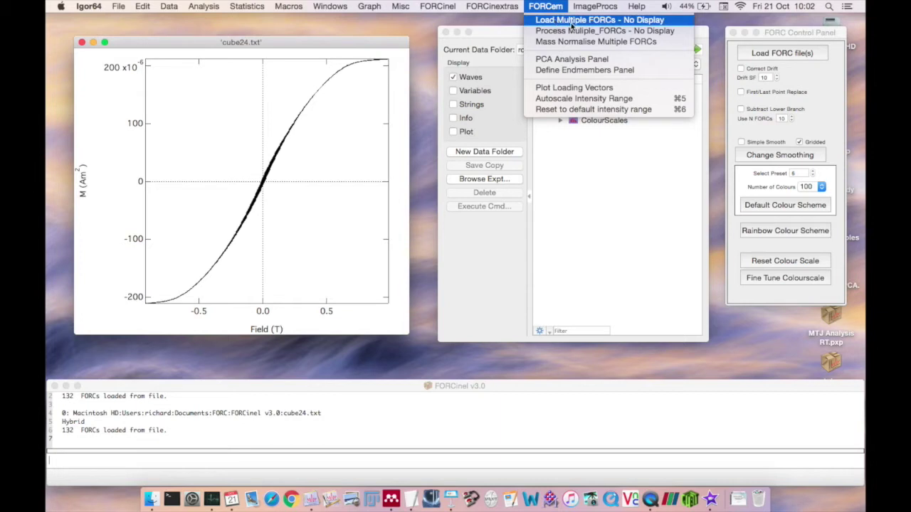
left_click(571, 22)
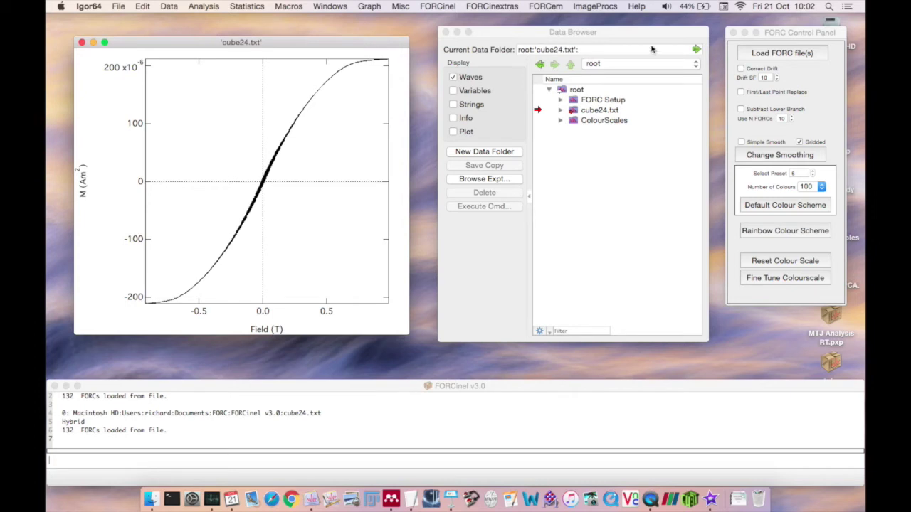
left_click(803, 91)
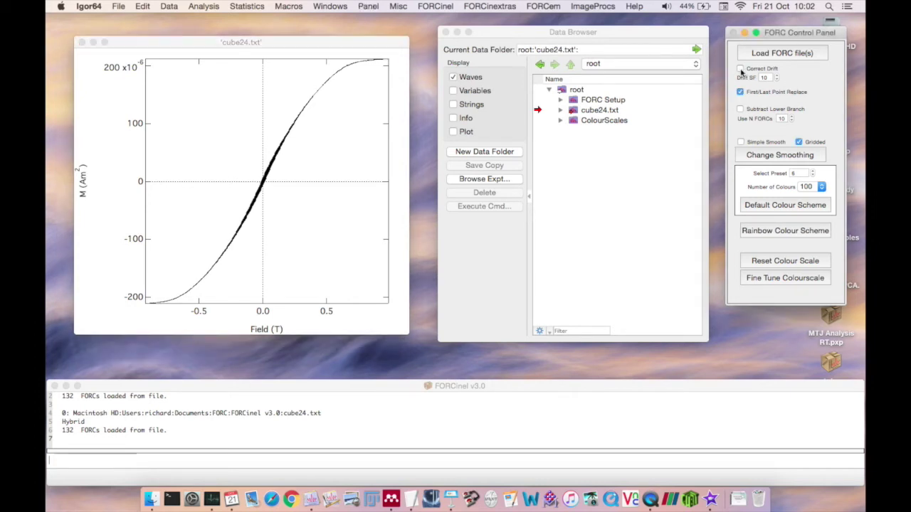
left_click(740, 94)
left_click(740, 68)
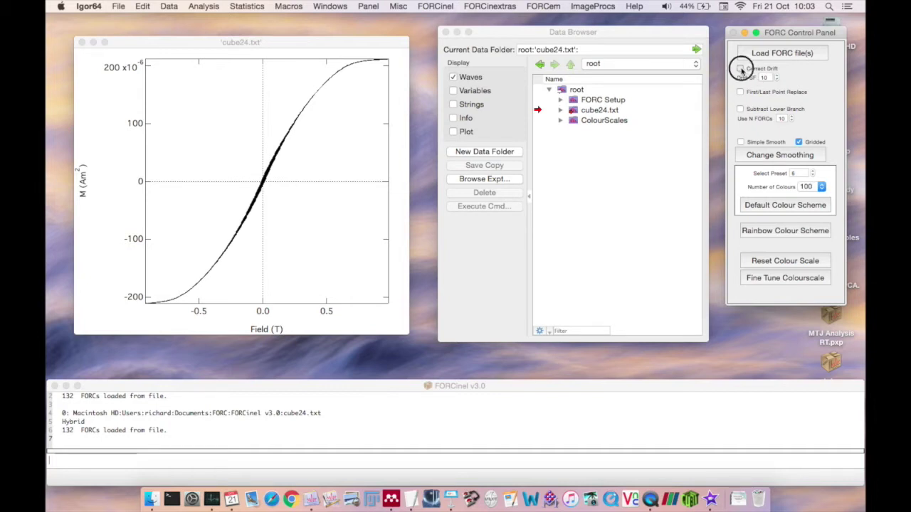
Plot the drift measurements for cube24.txt, then enlarge the plot and move it clear of the FORC Control Panel.
left_click(484, 6)
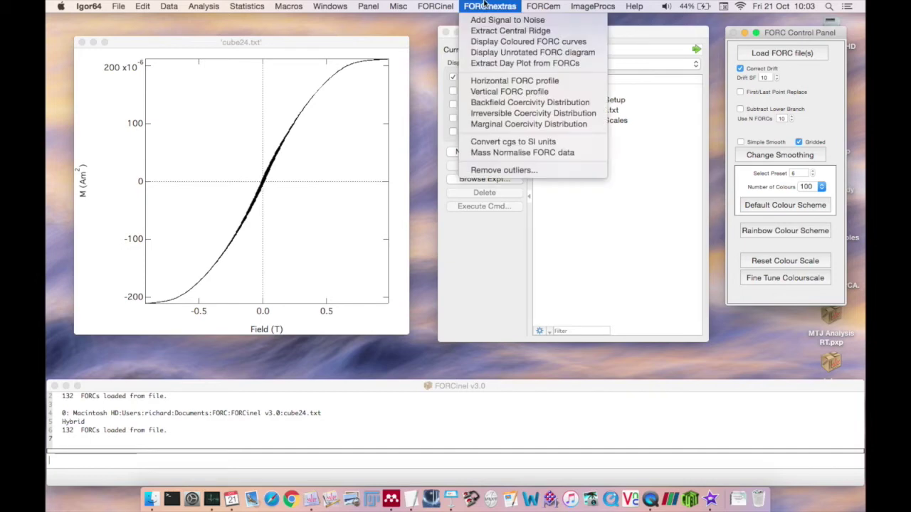
mouse_move(435, 6)
left_click(443, 204)
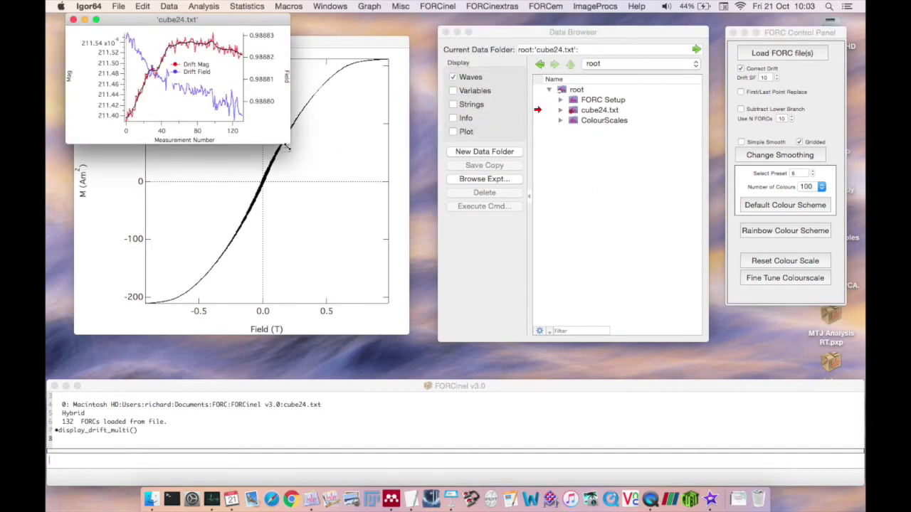
left_click_drag(286, 147, 451, 280)
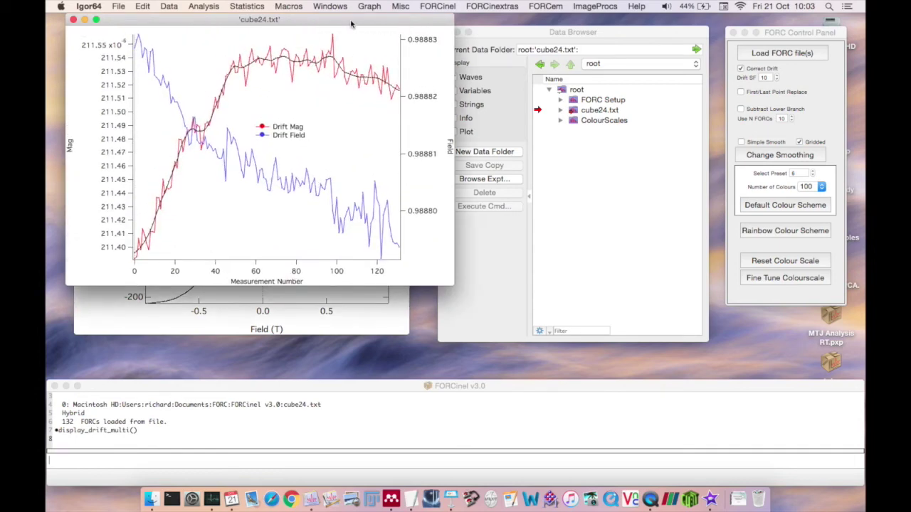
left_click_drag(351, 24, 448, 92)
Try Drift SF values of 3, 8 and 30 to compare how the smoothed curve follows the magnetisation drift.
left_click(774, 80)
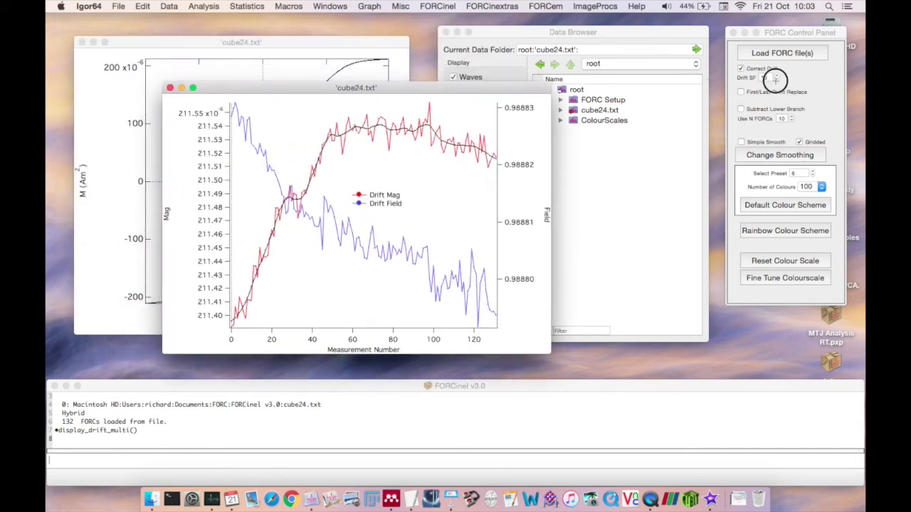
left_click(776, 82)
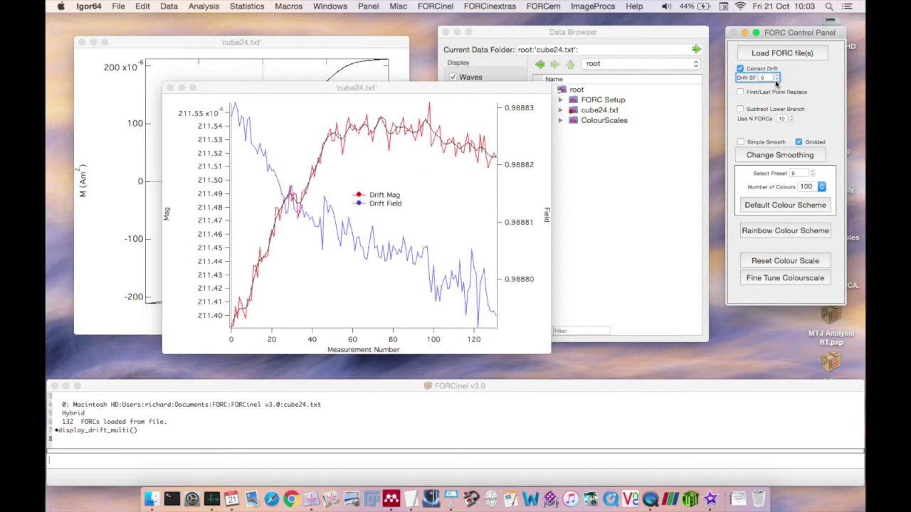
left_click(775, 80)
left_click(775, 81)
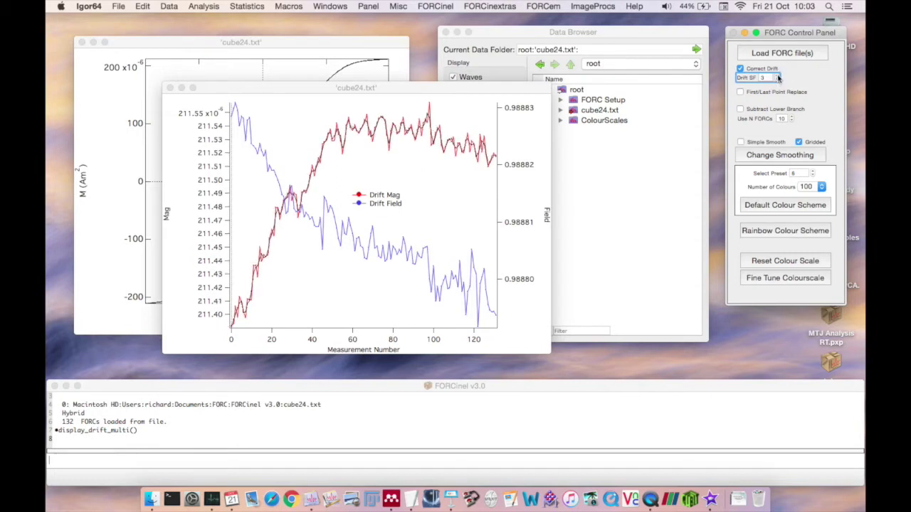
left_click(777, 75)
left_click(777, 75)
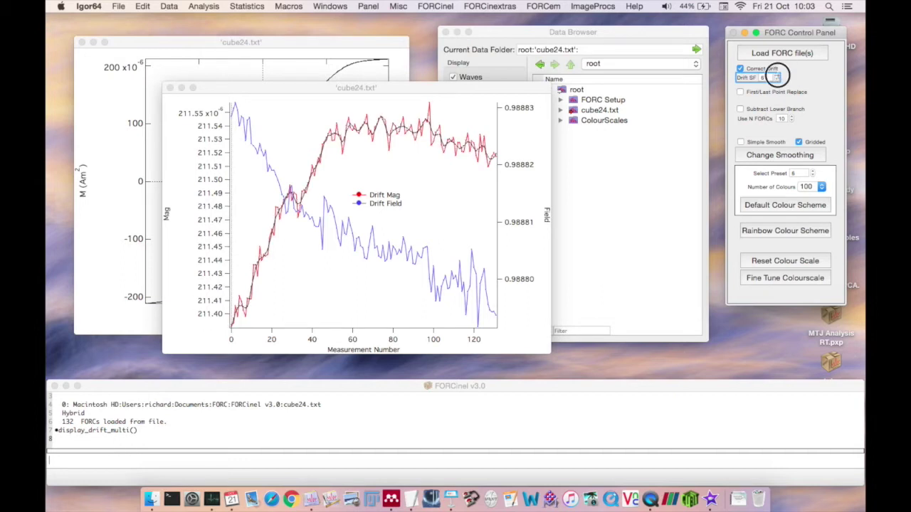
left_click(776, 76)
left_click(776, 76)
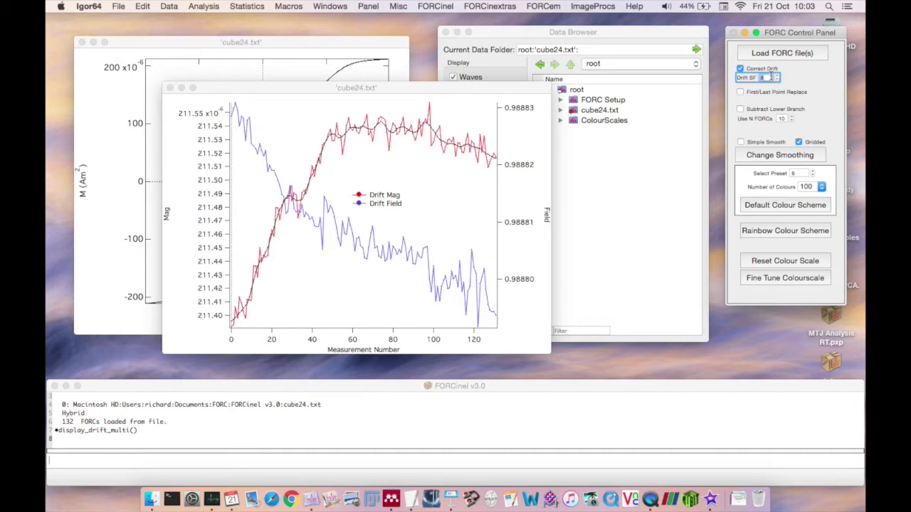
type("30")
key("Return")
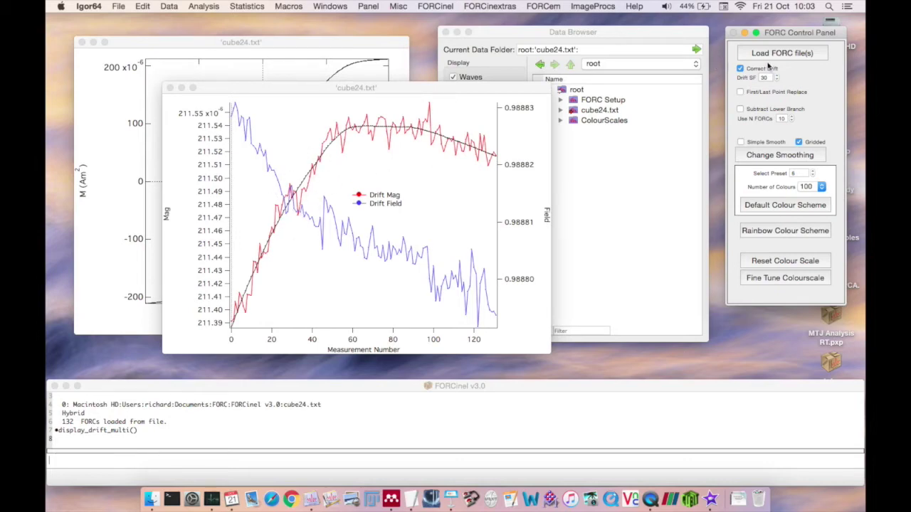
Set the Drift SF to 10 and close the drift measurements plot.
left_click(763, 77)
type("10")
key("Return")
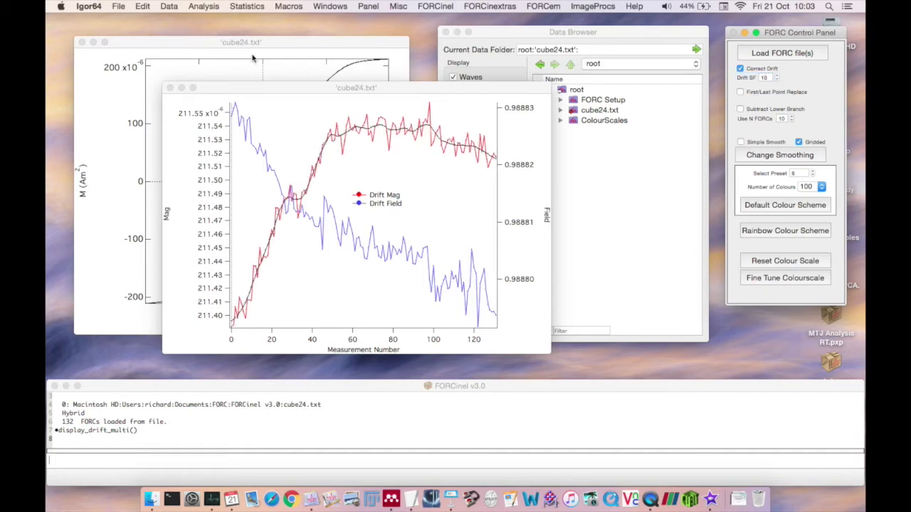
left_click(170, 87)
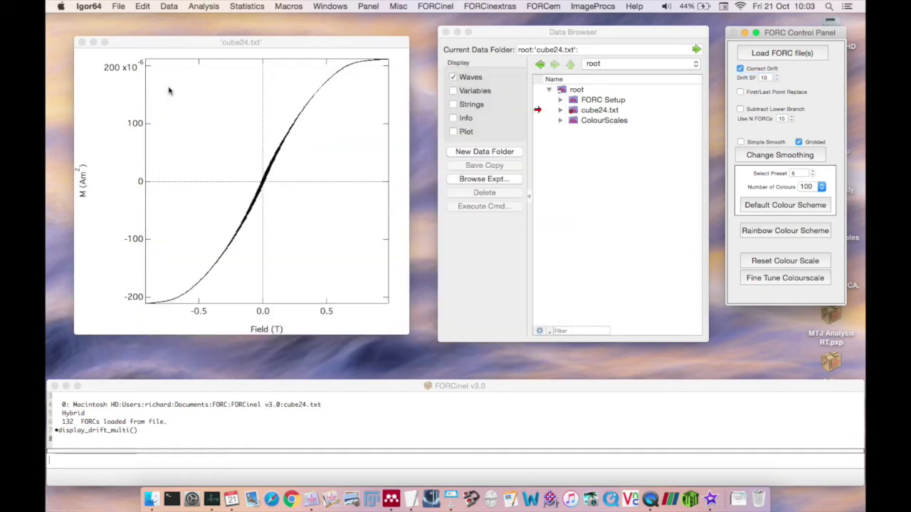
Autoscale the cube24.txt graph and zoom in on the negative-field end of the curves to examine their first points.
left_click(779, 91)
left_click(745, 94)
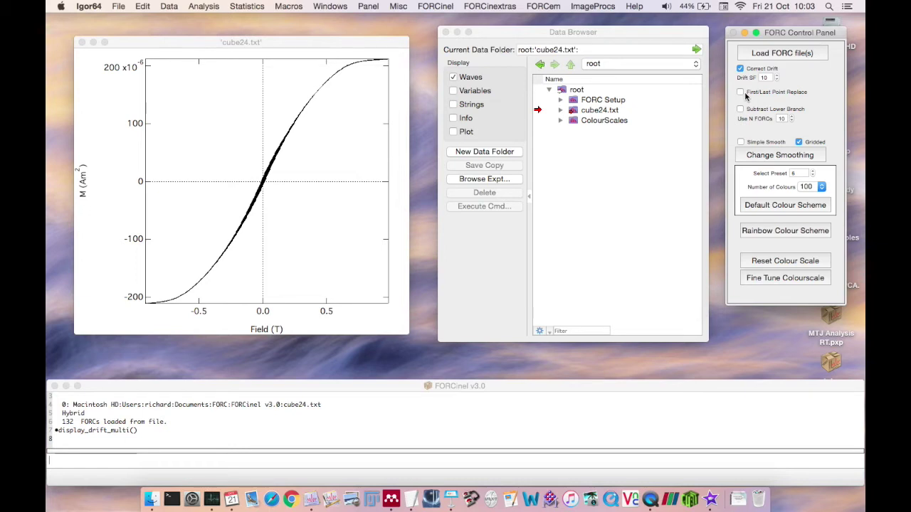
left_click(327, 190)
key("super+a")
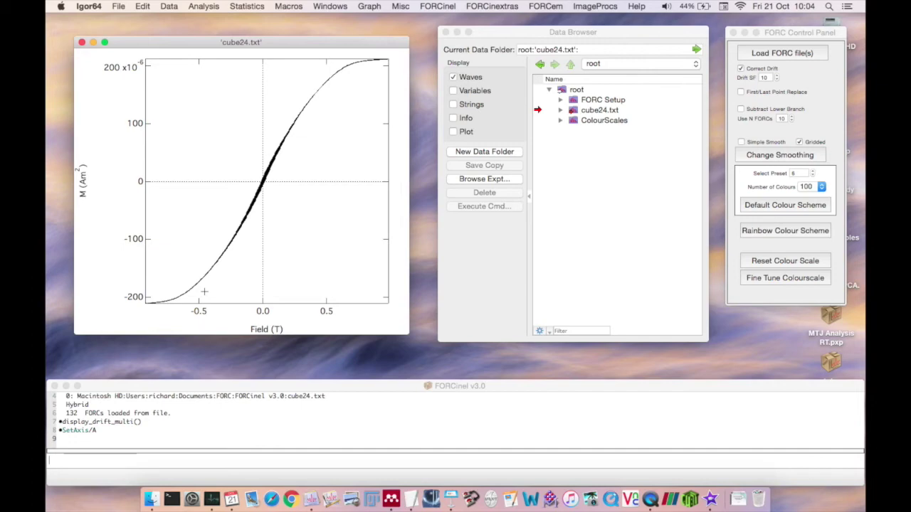
left_click_drag(204, 292, 132, 309)
left_click(182, 299)
left_click(189, 304)
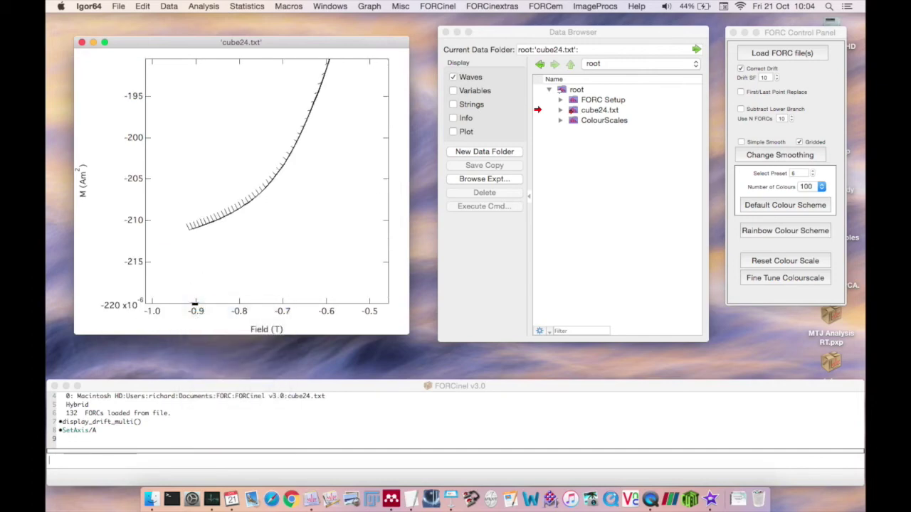
Zoom in further on the tip of the curves around -0.9 T to examine their first points.
left_click_drag(172, 243, 254, 192)
left_click(237, 219)
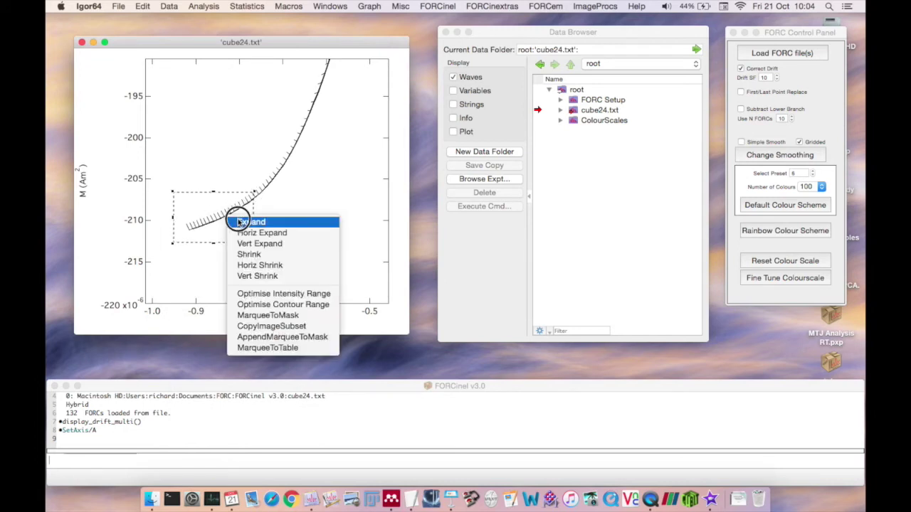
left_click(251, 222)
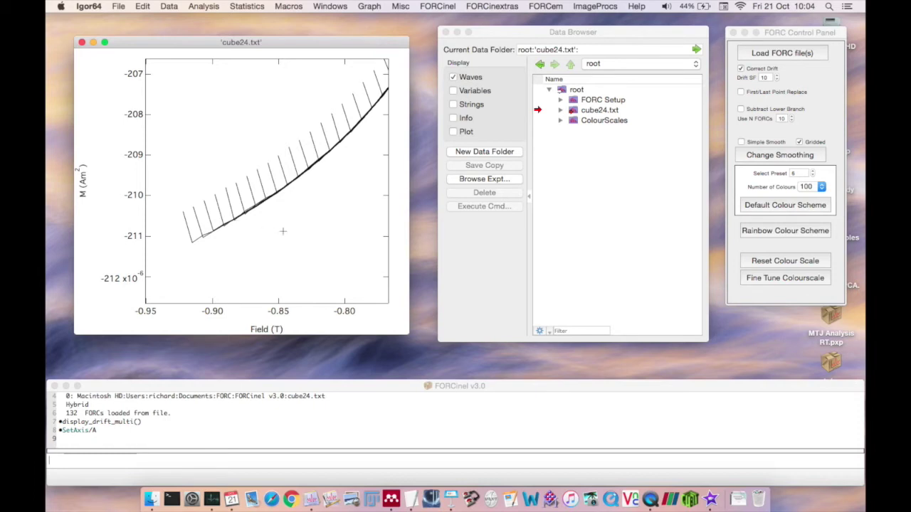
Enable First/Last Point Replace and autoscale the cube24.txt graph to show the full curves.
left_click(740, 91)
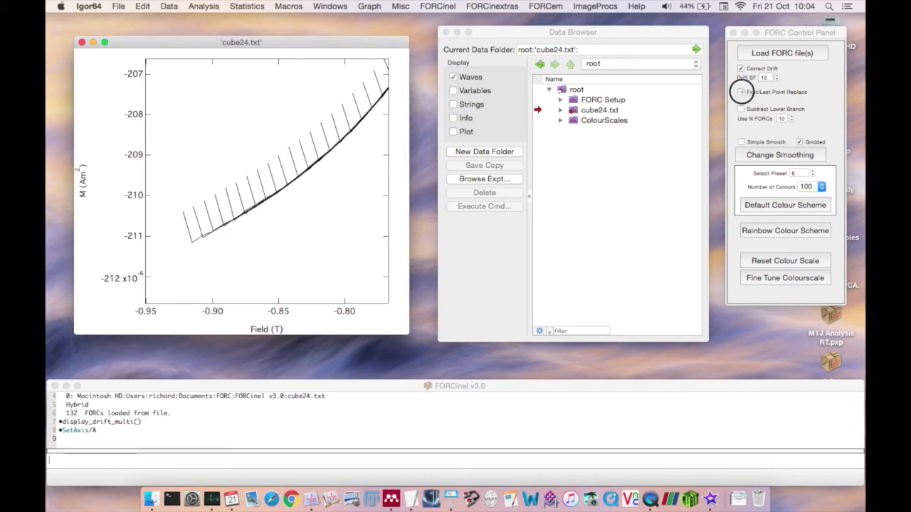
left_click(309, 231)
key("super+a")
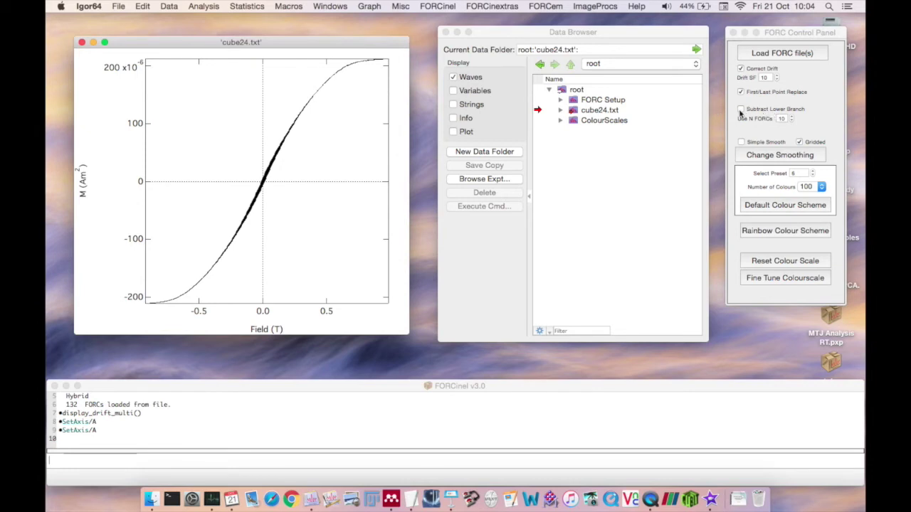
Subtract the lower branch from the curves, switching the subtraction off once to compare with the unsubtracted data.
left_click(740, 110)
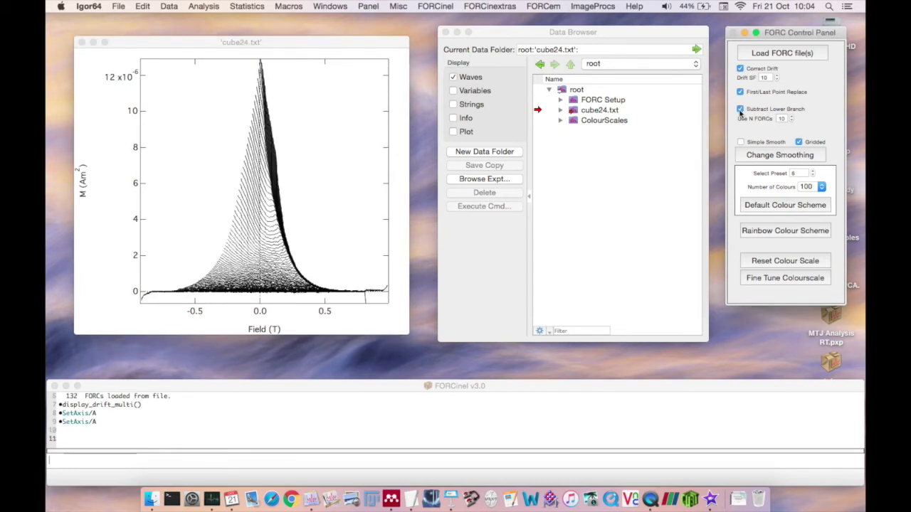
left_click(740, 110)
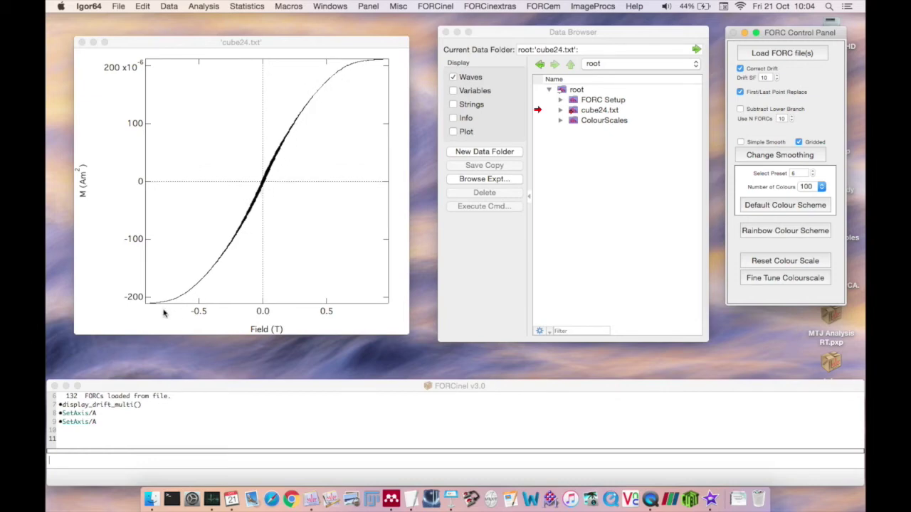
left_click(740, 111)
Try Use N FORCs values between 4 and 13 to compare their effect on the lower branch subtraction.
left_click(792, 122)
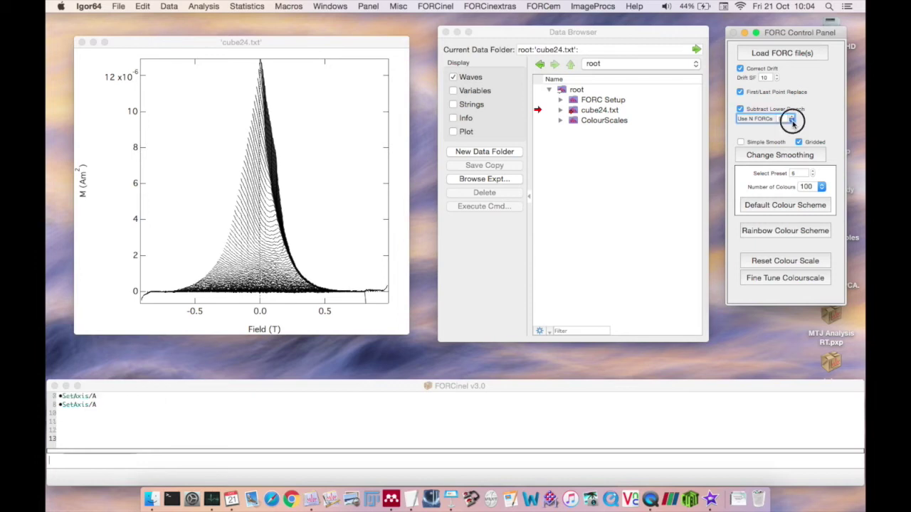
left_click(792, 121)
left_click(792, 122)
left_click(792, 122)
left_click(792, 121)
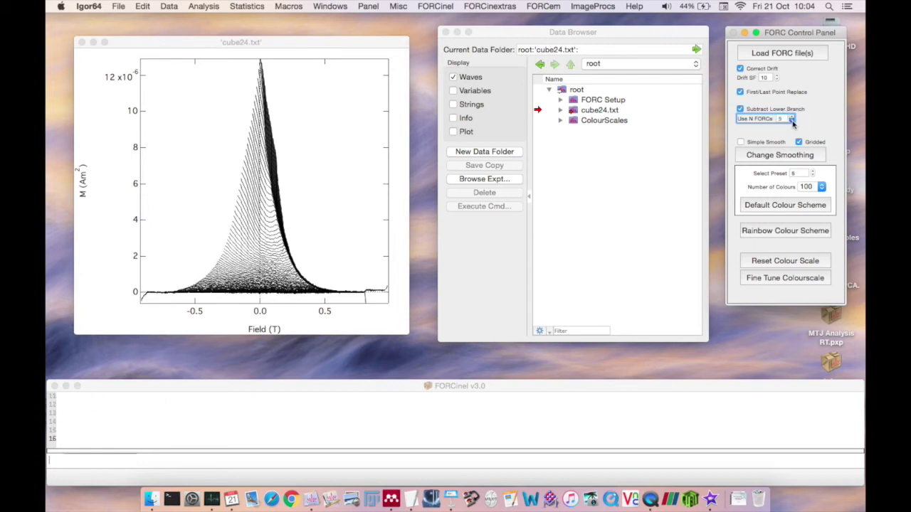
left_click(792, 121)
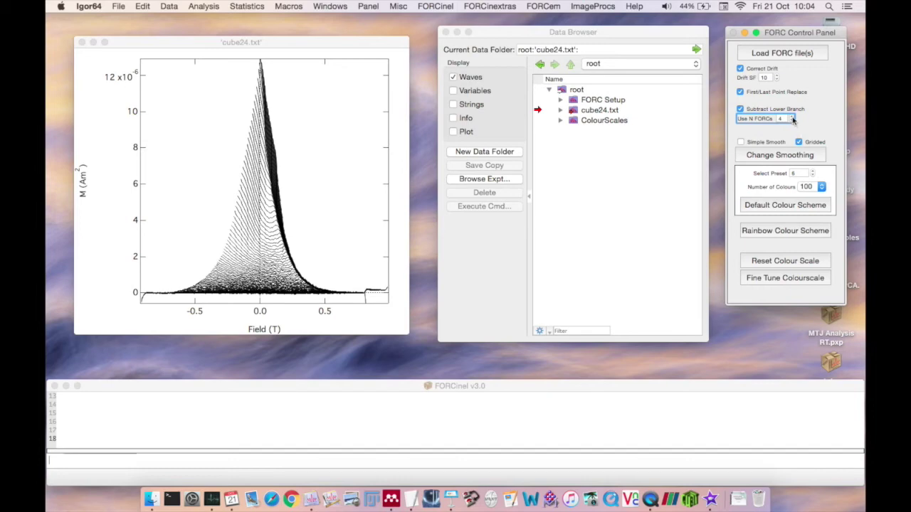
left_click(792, 118)
left_click(791, 118)
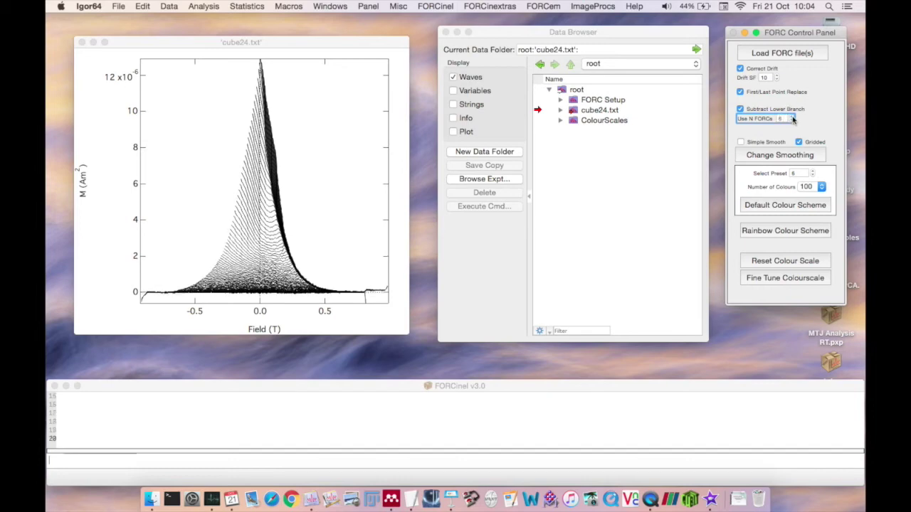
left_click(792, 119)
left_click(792, 118)
left_click(792, 118)
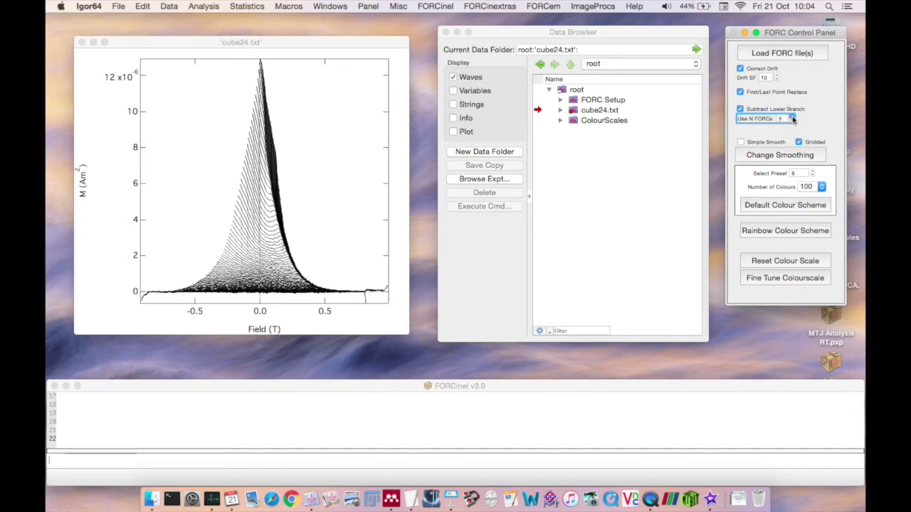
left_click(792, 118)
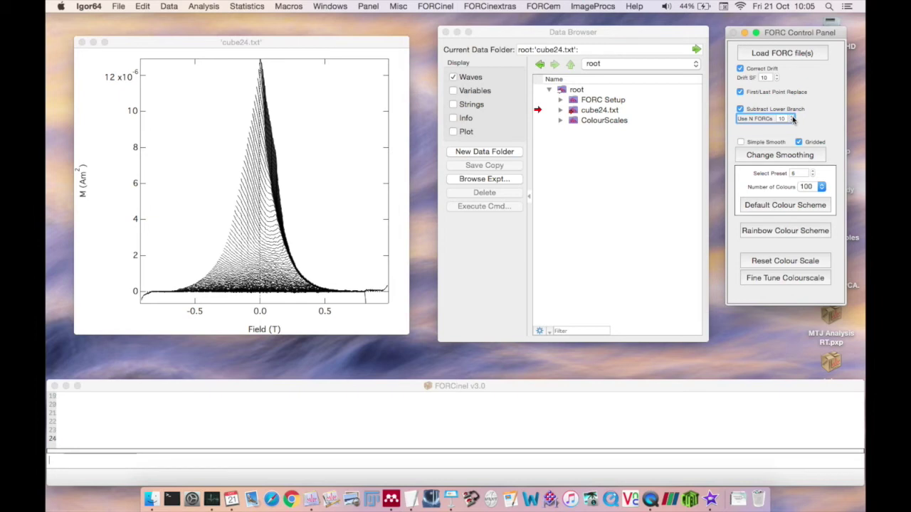
left_click(792, 118)
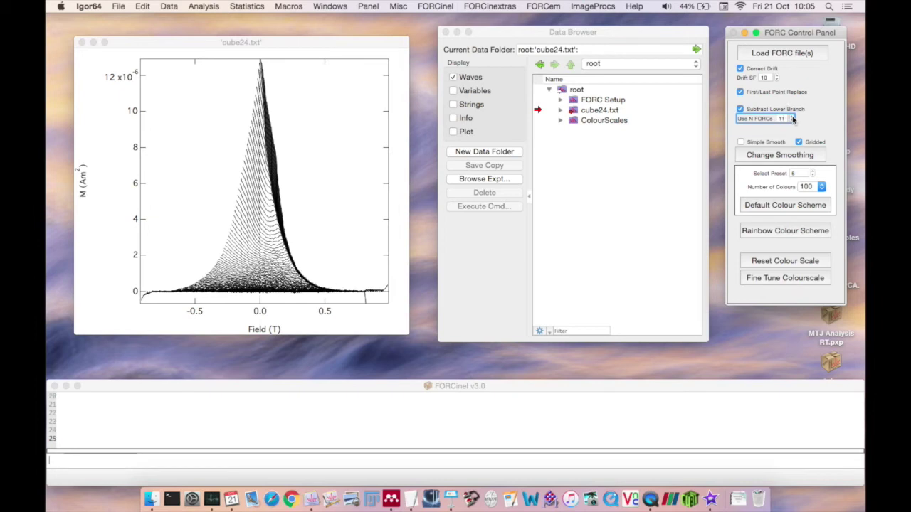
left_click(792, 118)
left_click(792, 118)
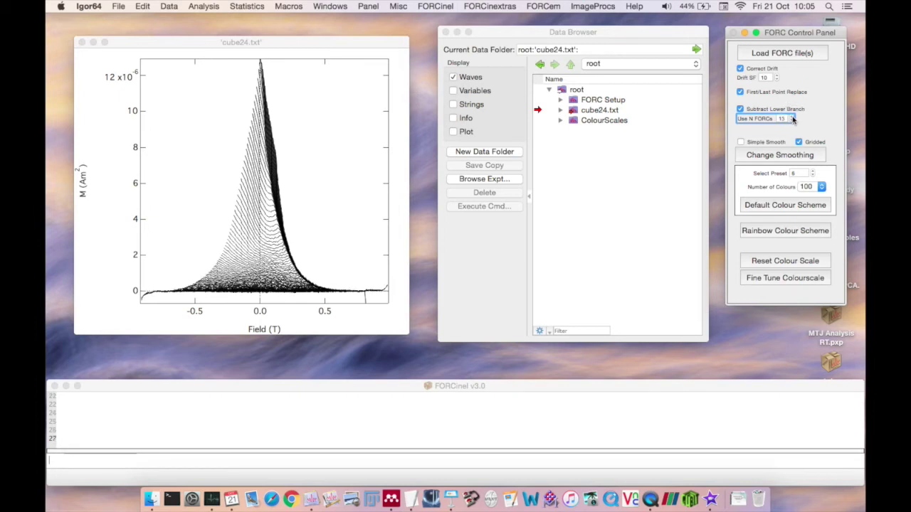
Set Use N FORCs to 10 for the lower branch subtraction.
double_click(780, 118)
type("10")
key("Return")
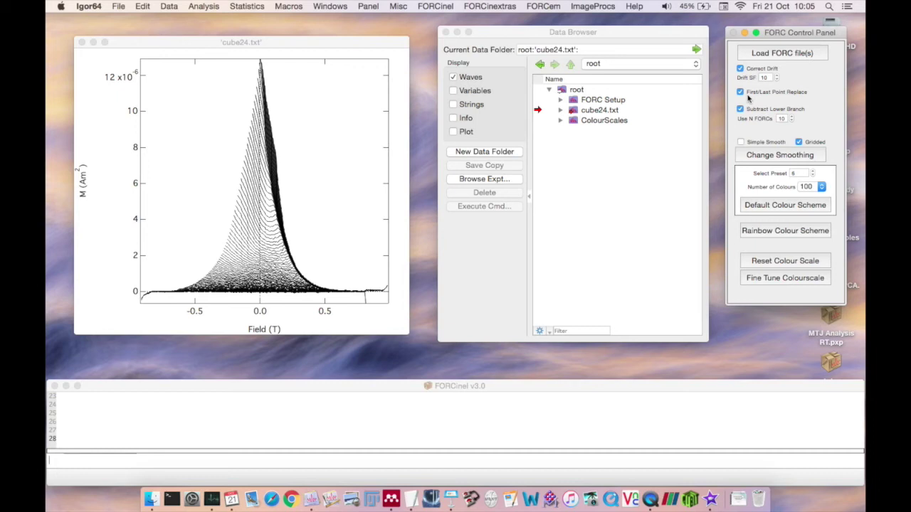
Switch First/Last Point Replace off and back on to compare its effect on the subtracted curves.
left_click(348, 141)
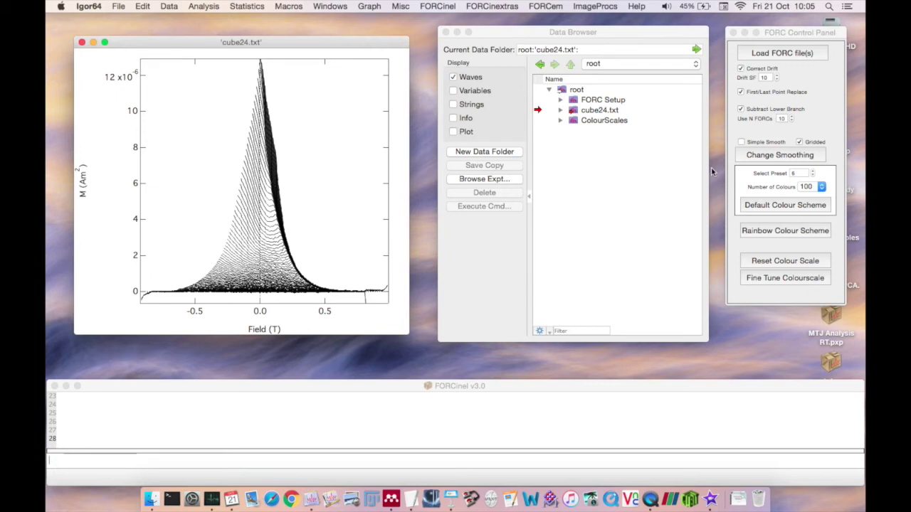
left_click(804, 122)
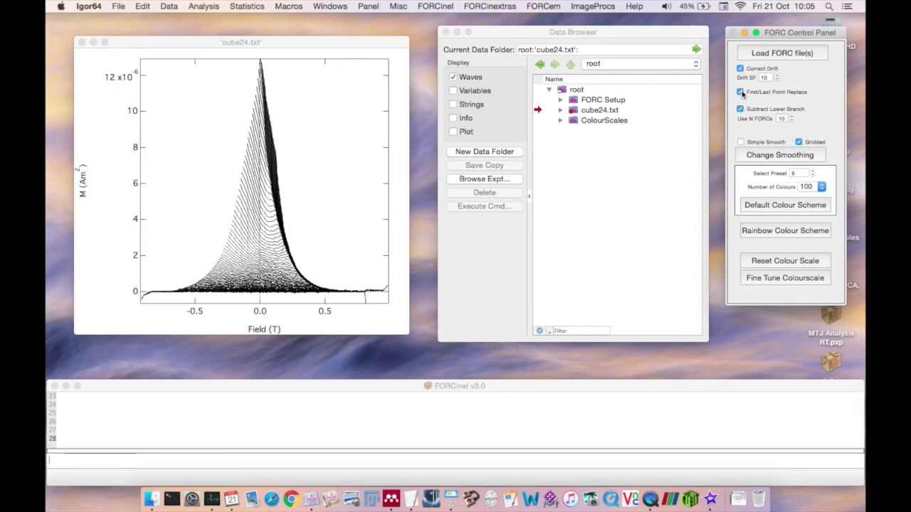
left_click(740, 93)
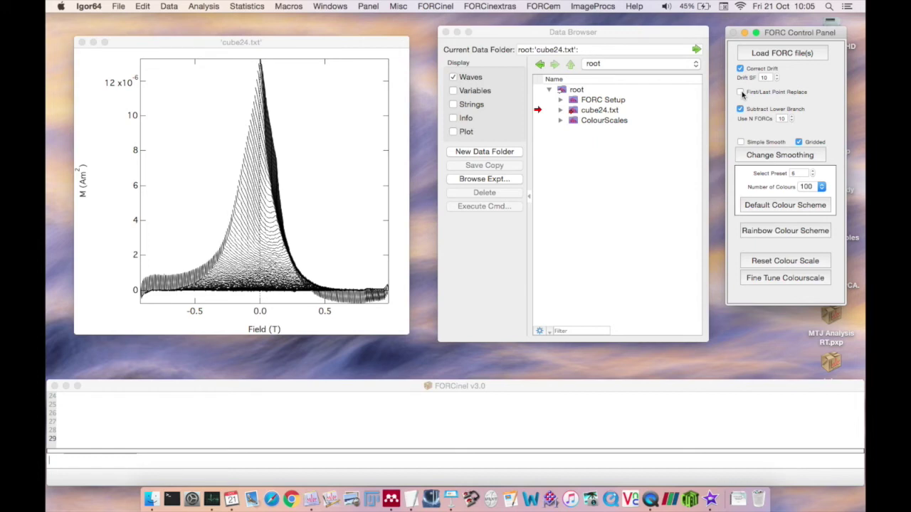
left_click(741, 92)
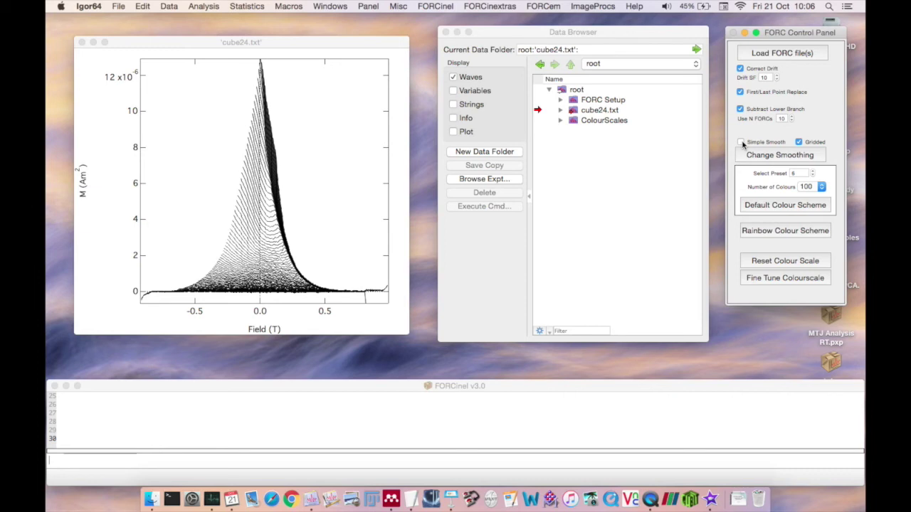
Enable Simple Smooth and compute the FORC diagram with a smoothing factor of 5 and an output grid of 10.
left_click(742, 142)
left_click(780, 155)
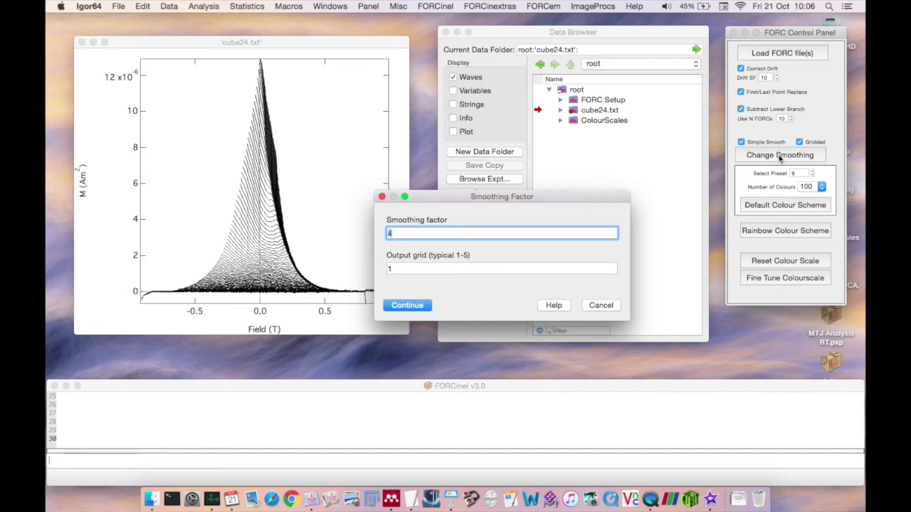
type("5")
key("Tab")
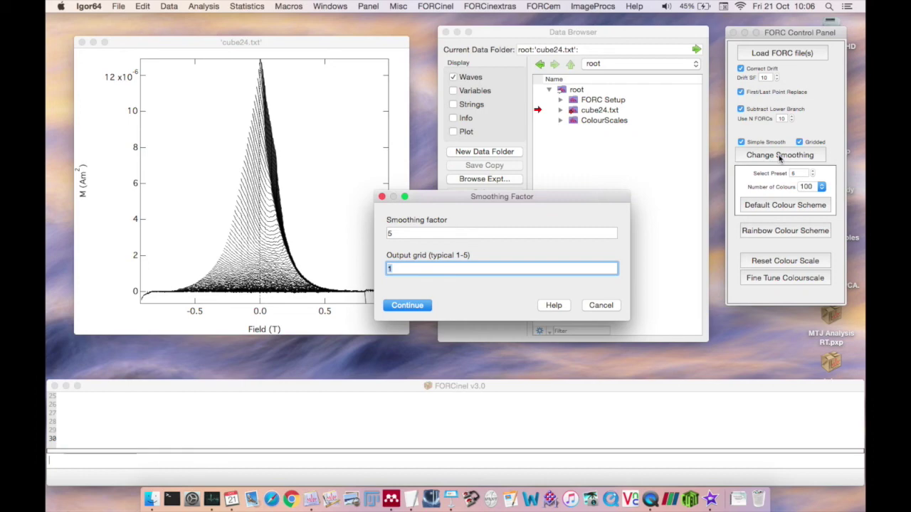
type("2")
key("BackSpace")
type("10")
key("Return")
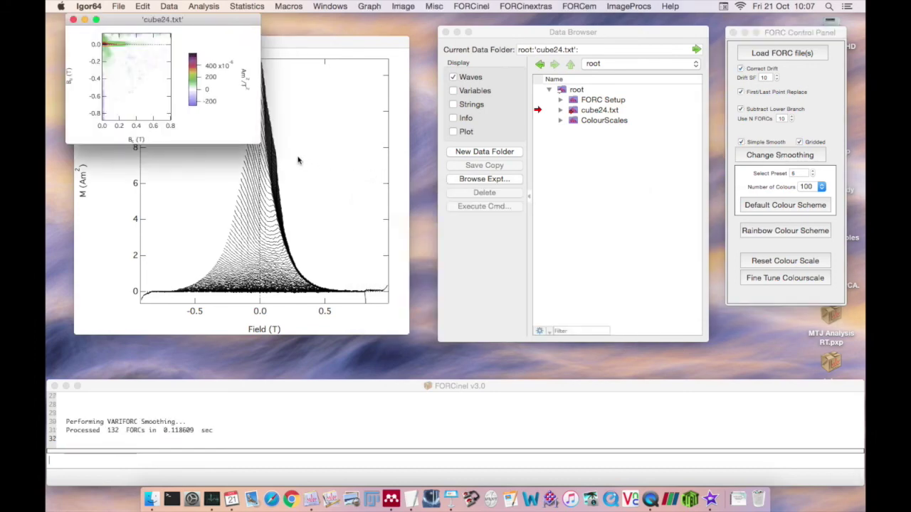
Enlarge the FORC diagram window and move it so the whole diagram and colour scale are visible.
left_click(259, 144)
left_click_drag(258, 143, 334, 335)
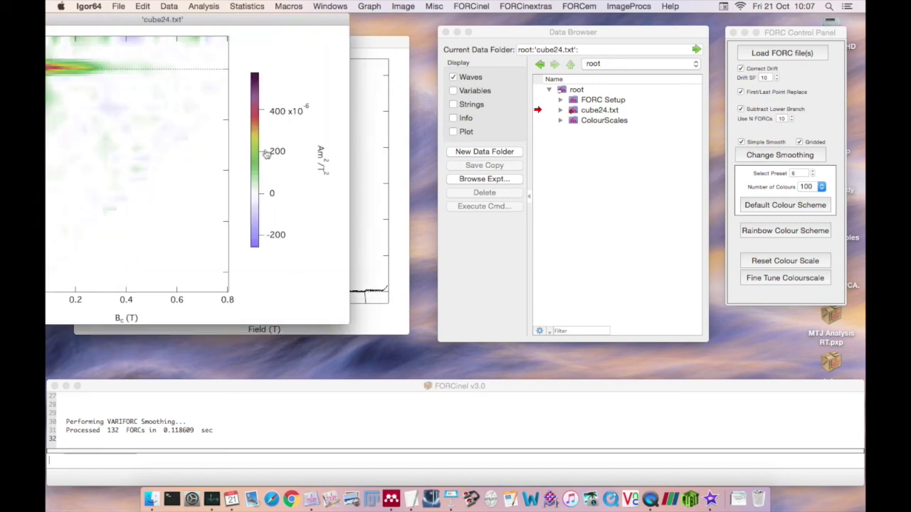
left_click_drag(227, 18, 434, 96)
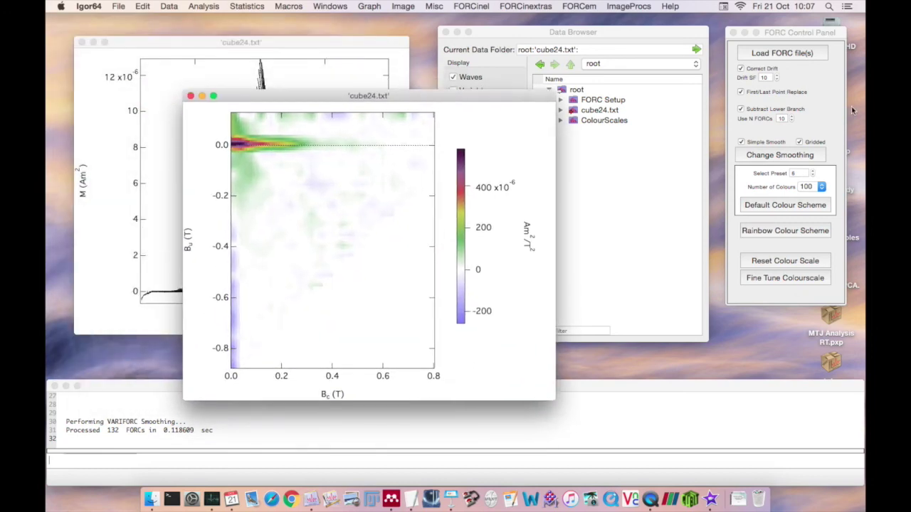
Recompute the FORC diagram at smoothing factor 5 with output grids of 5 and 3 to compare the resolution.
left_click(780, 155)
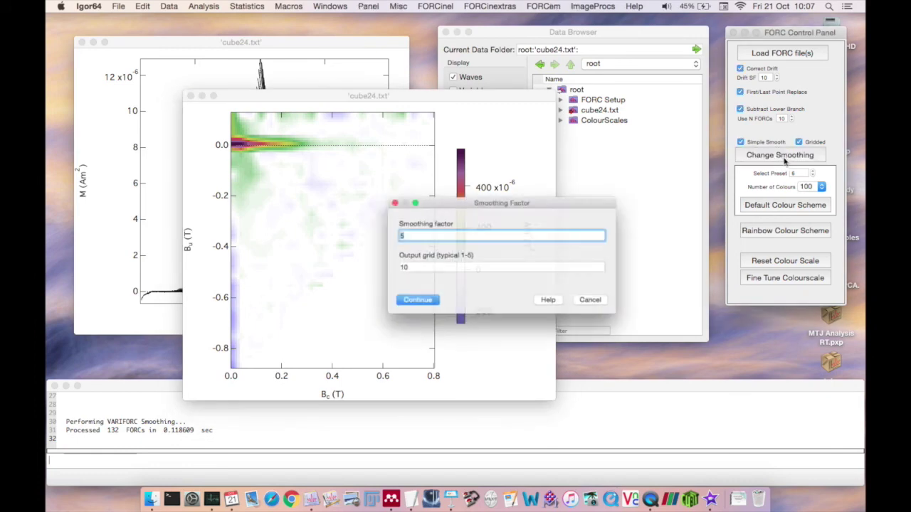
key("Tab")
type("5")
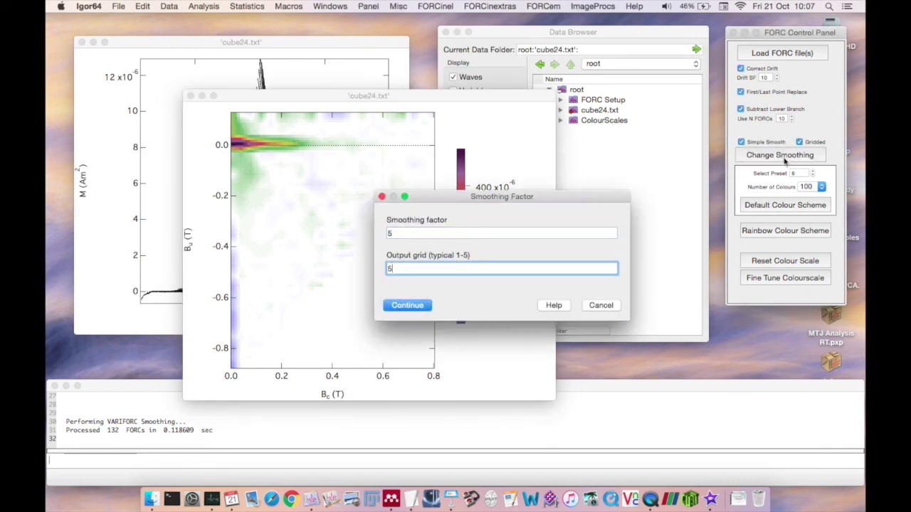
key("Return")
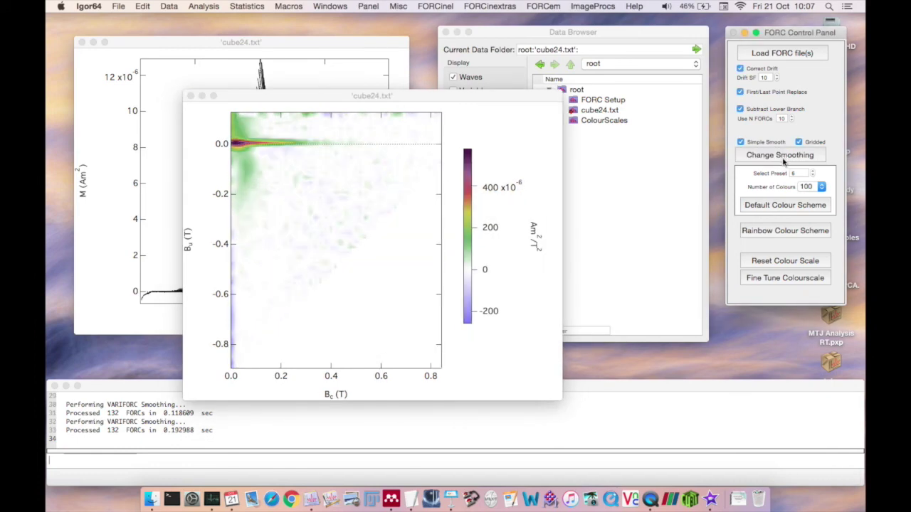
left_click(779, 155)
key("Tab")
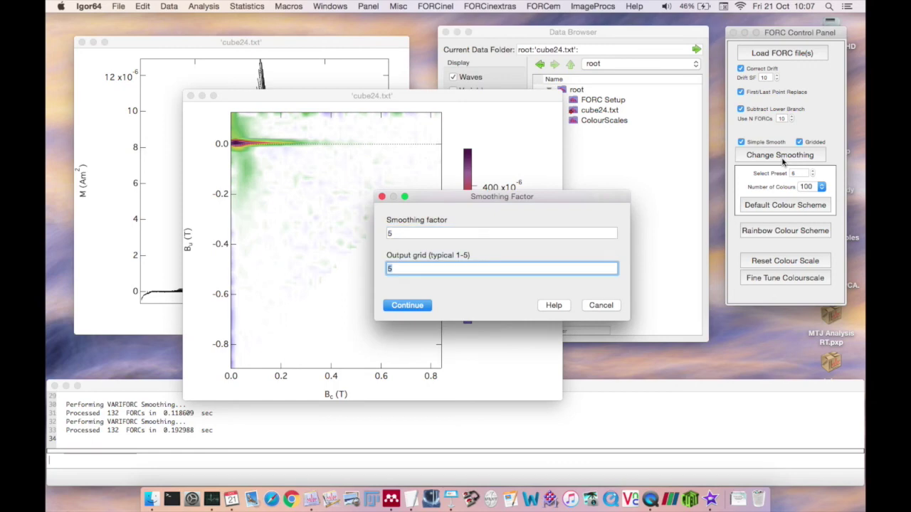
type("3")
key("Return")
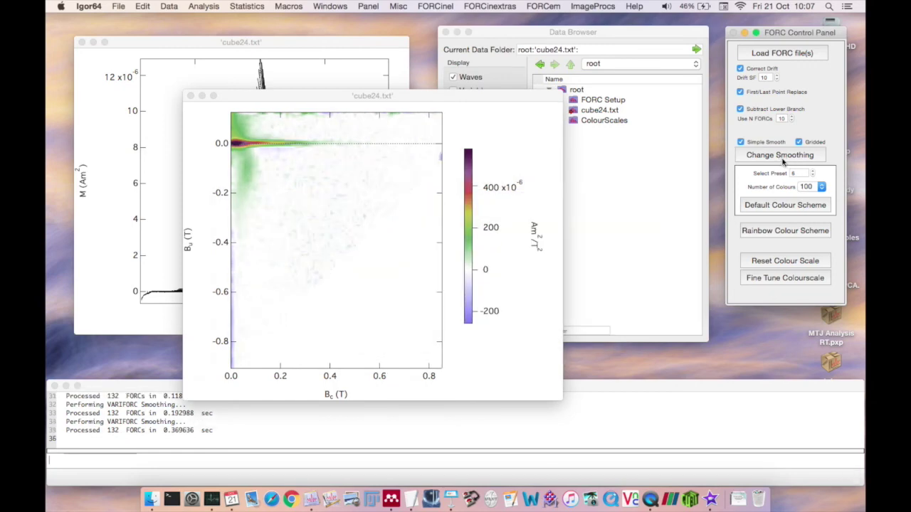
Refine the FORC diagram by recomputing it with an output grid of 2 and finally 1.
left_click(782, 157)
key("Tab")
key("Return")
left_click(782, 157)
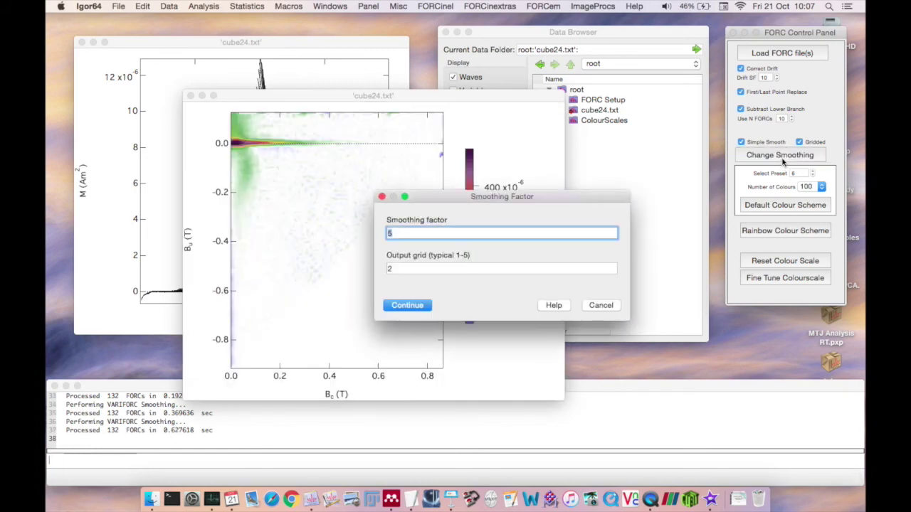
key("Tab")
key("Return")
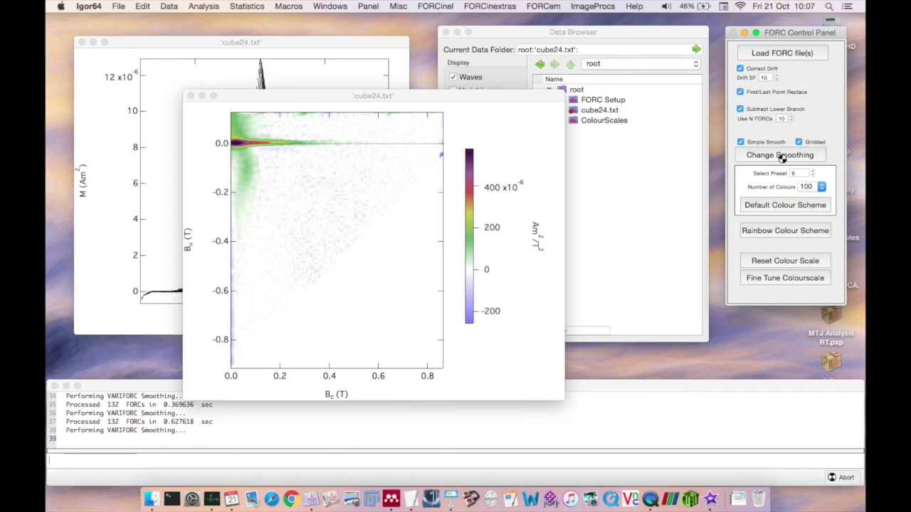
left_click_drag(483, 96, 485, 92)
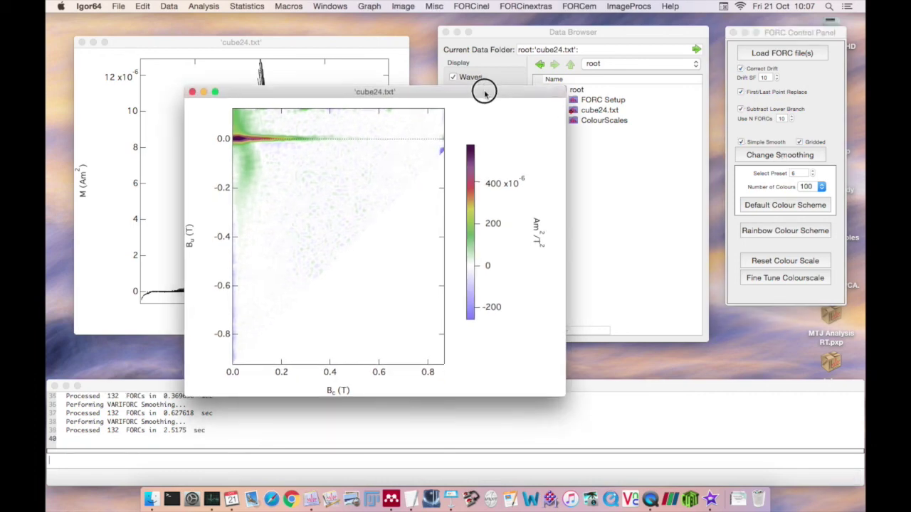
Turn off Simple Smooth and set the variable smoothing factors to Sc0 4, Sc1 7, Sb0 3 and Sb1 7.
left_click(765, 135)
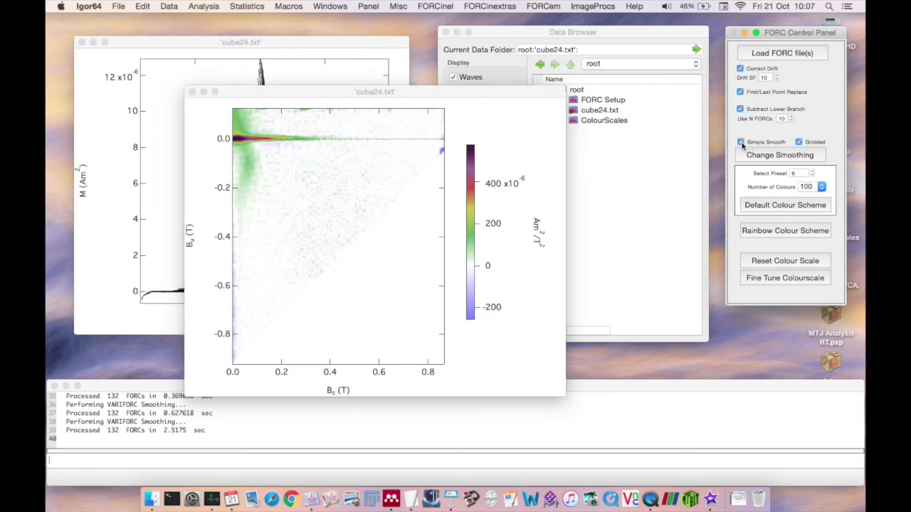
left_click(782, 160)
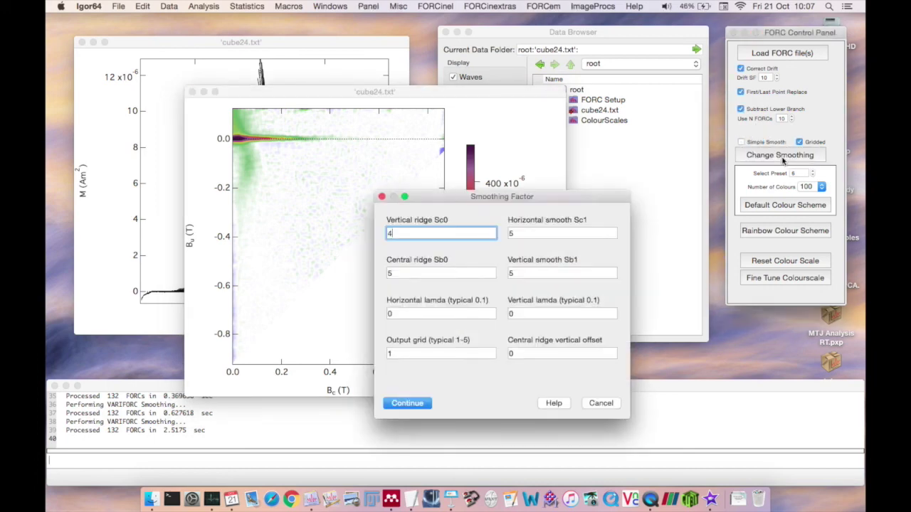
key("Tab")
key("Tab")
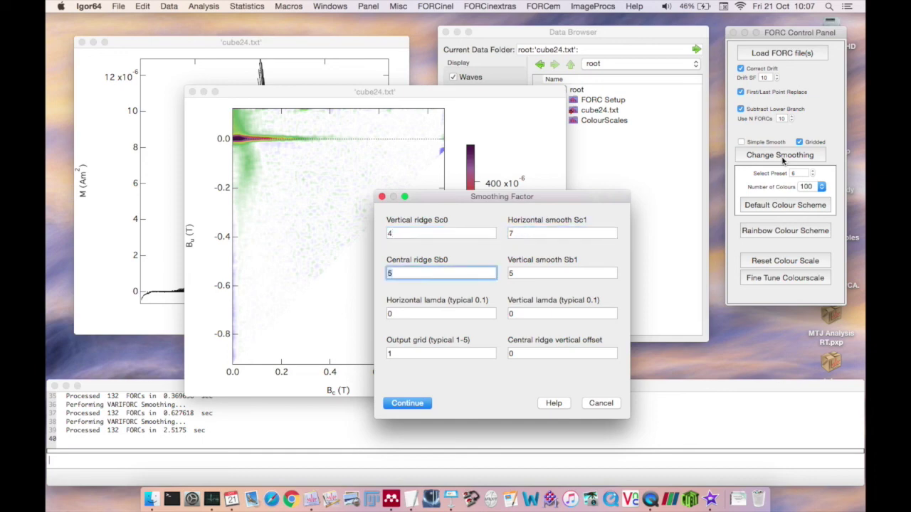
type("3")
key("Tab")
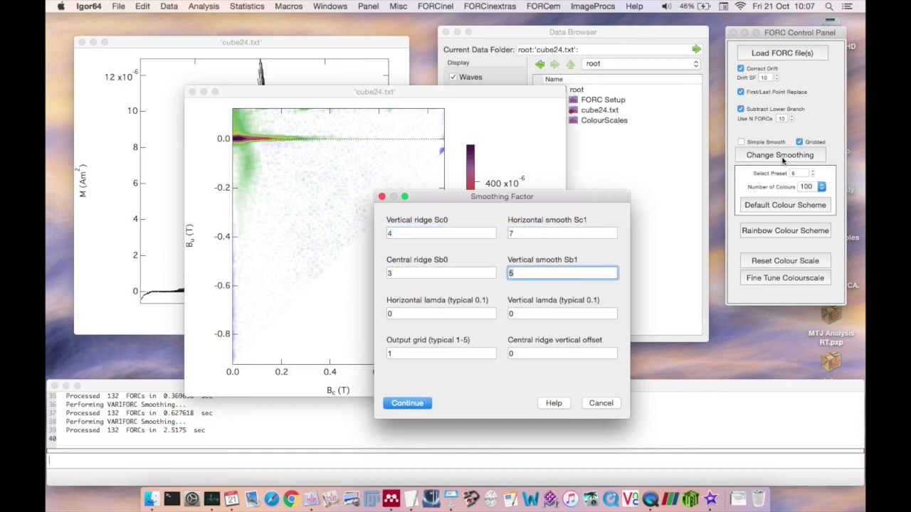
key("Tab")
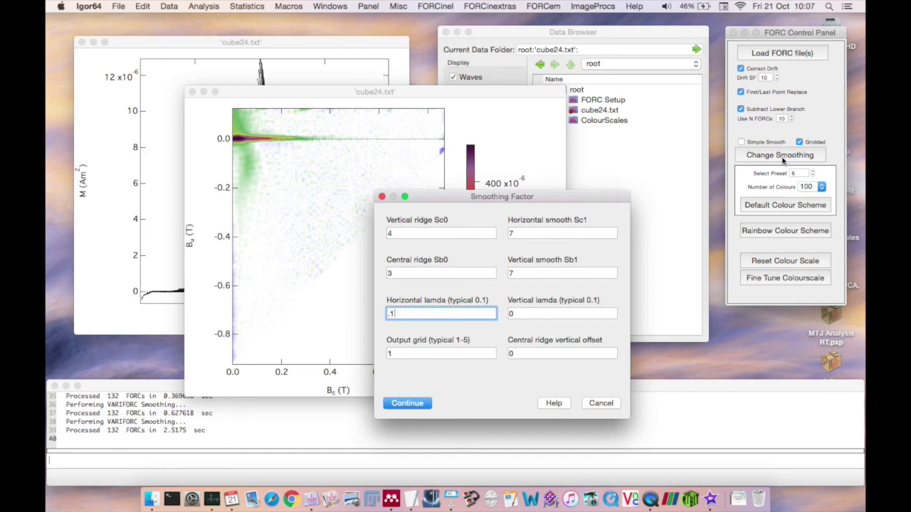
Compute the FORC diagram with horizontal and vertical lambda 0.1, output grid 1 and ridge offset 0, and reposition its window.
key("Tab")
type(".1")
key("Tab")
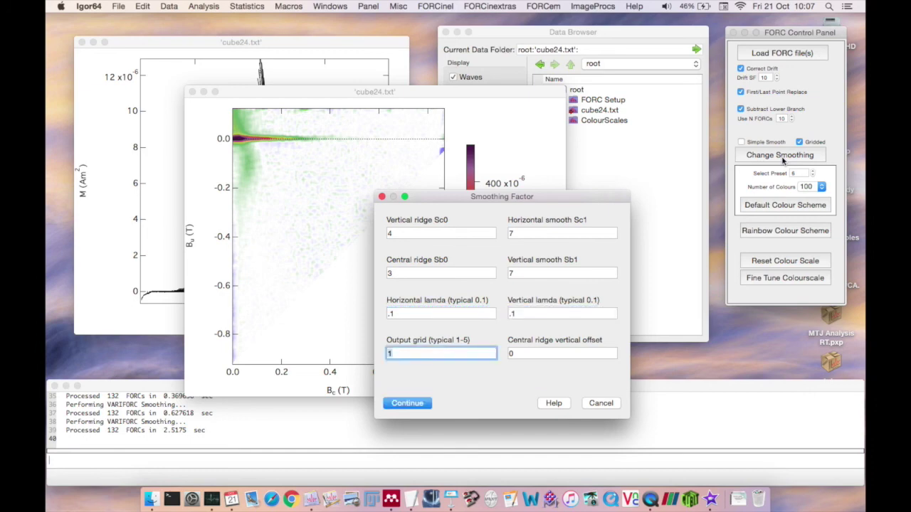
key("Tab")
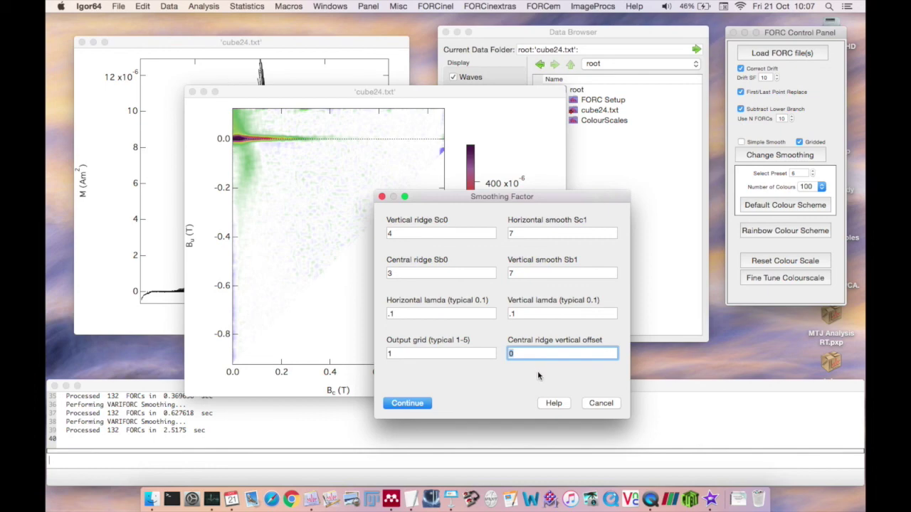
left_click(421, 404)
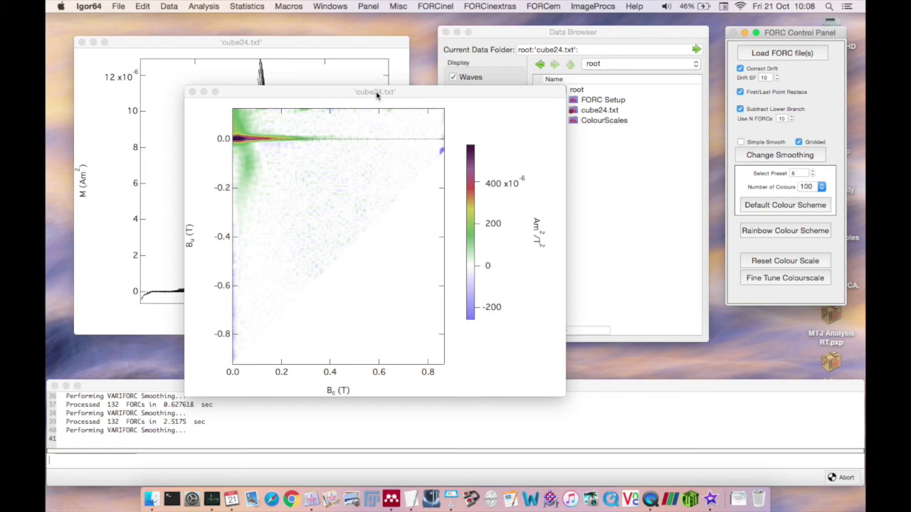
left_click_drag(377, 94, 339, 79)
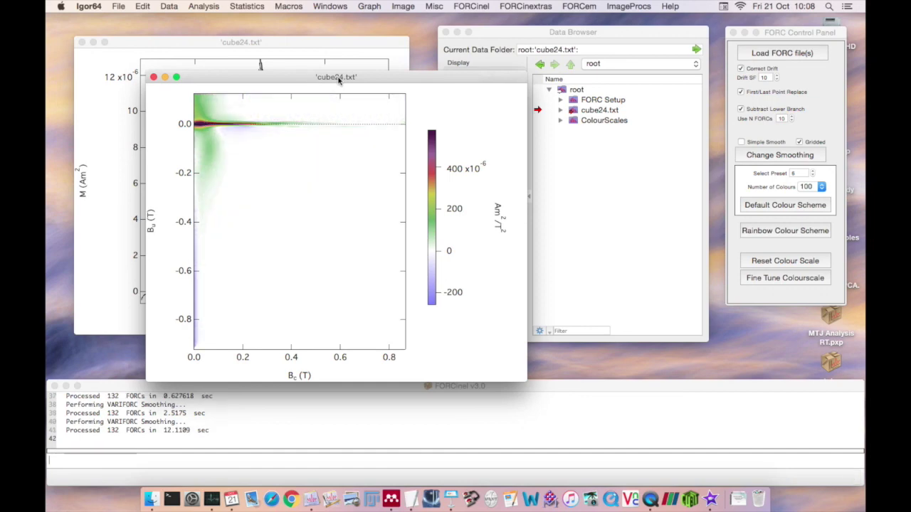
left_click_drag(338, 79, 350, 88)
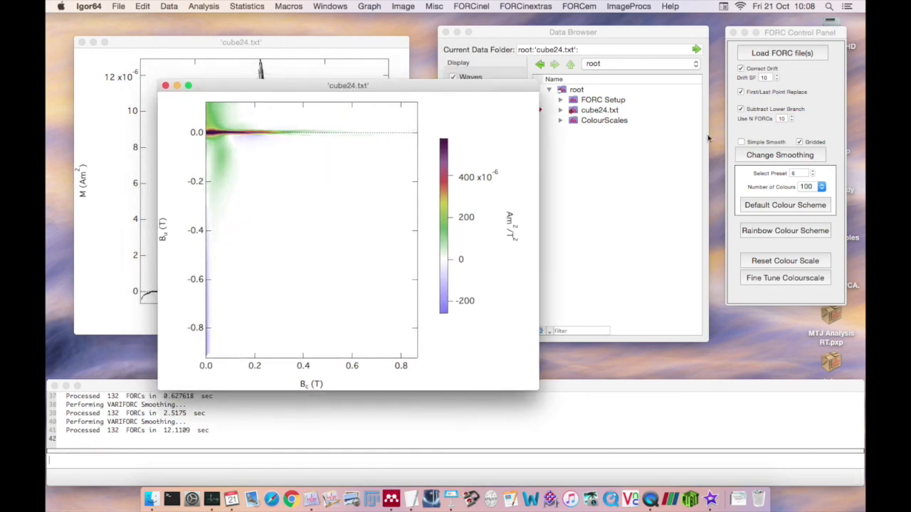
Try the colour scale presets on the FORC diagram from 7 down through the lower numbers, ending on preset 0.
left_click(813, 171)
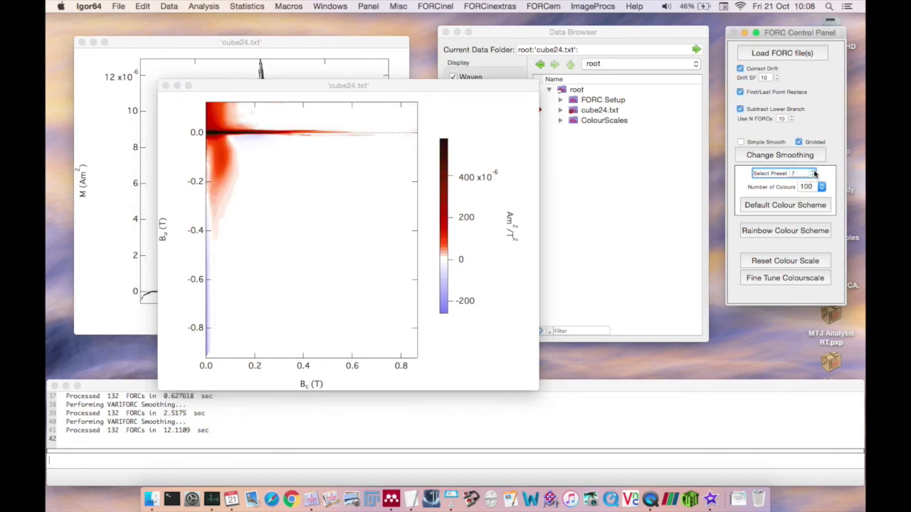
left_click(813, 176)
left_click(813, 176)
left_click(813, 175)
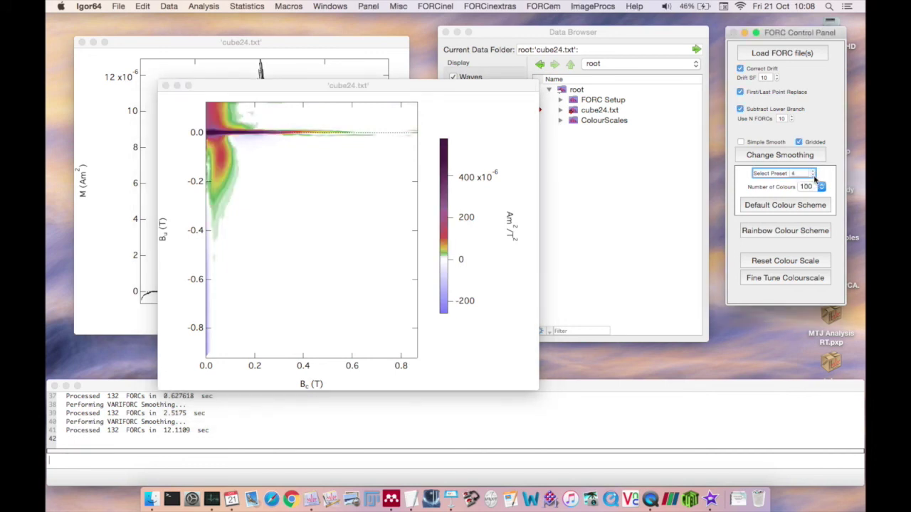
left_click(813, 176)
left_click(813, 175)
left_click(813, 176)
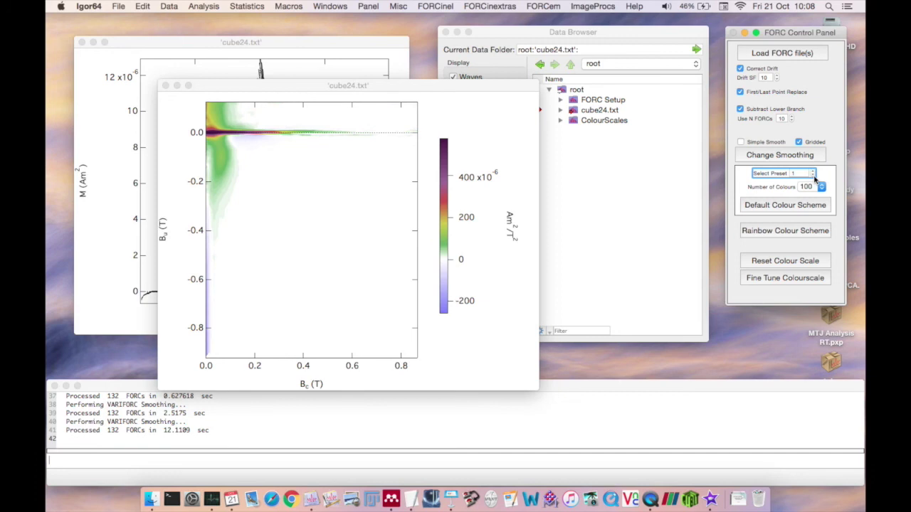
left_click(813, 176)
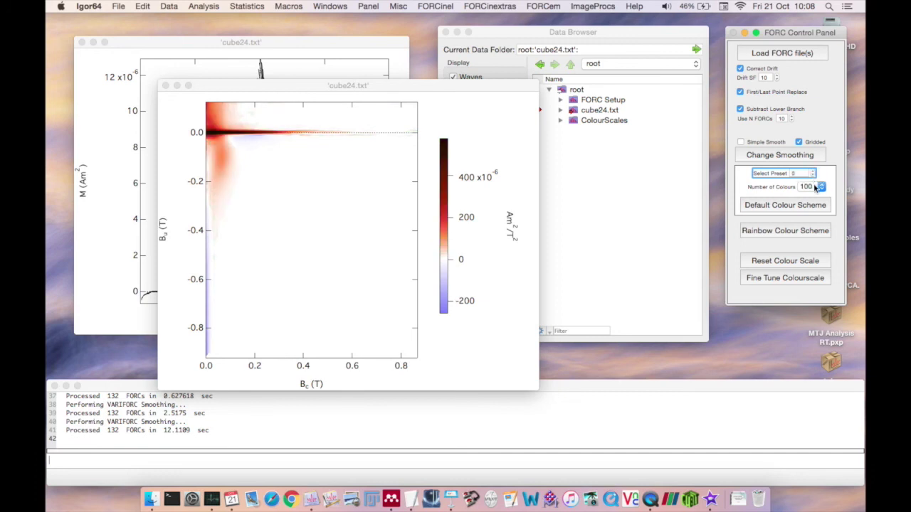